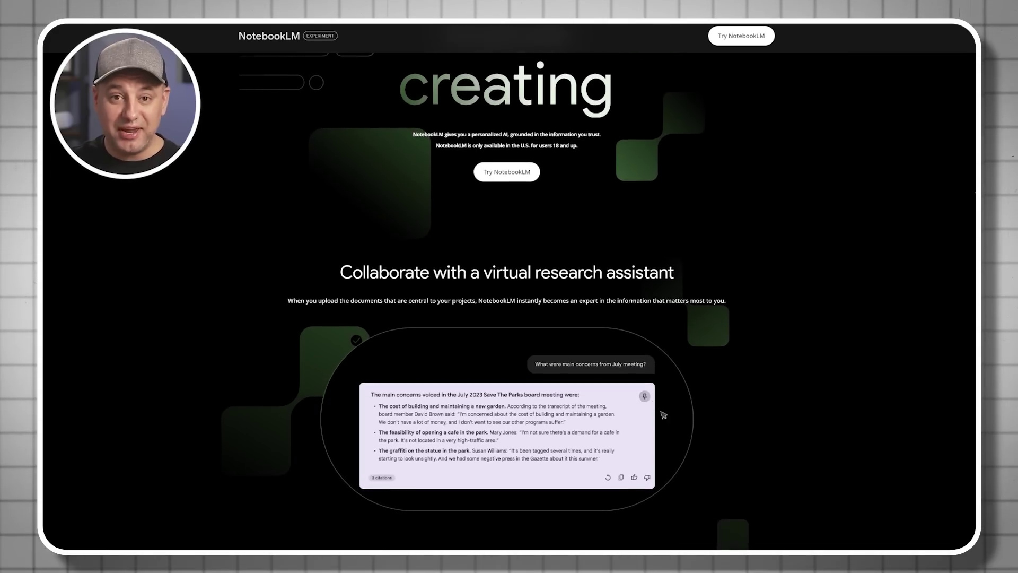
# Scroll the Notebooks page and start a new notebook from the New Notebook card
pyautogui.scroll(-2, 663, 415)
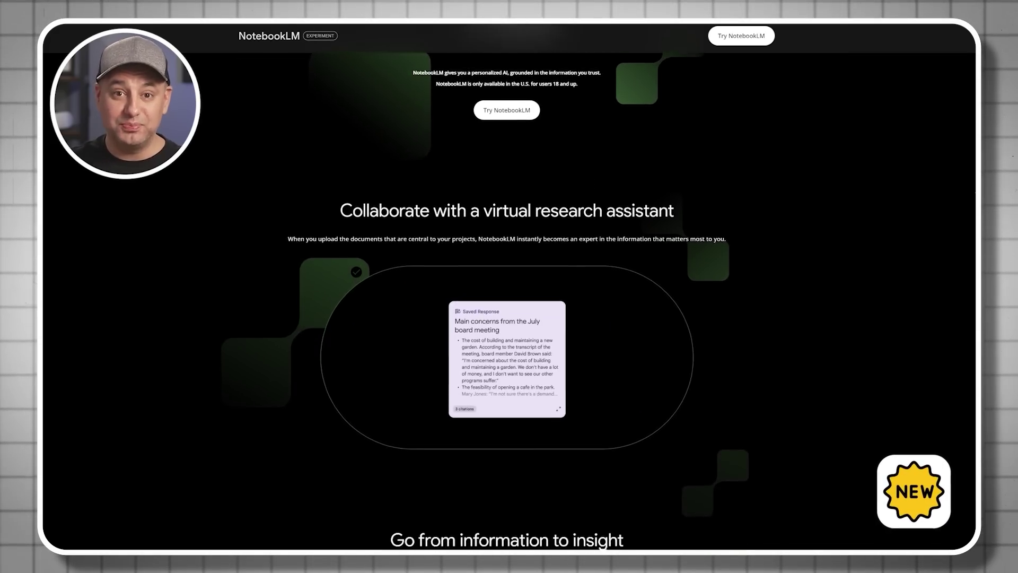
pyautogui.scroll(-1, 664, 415)
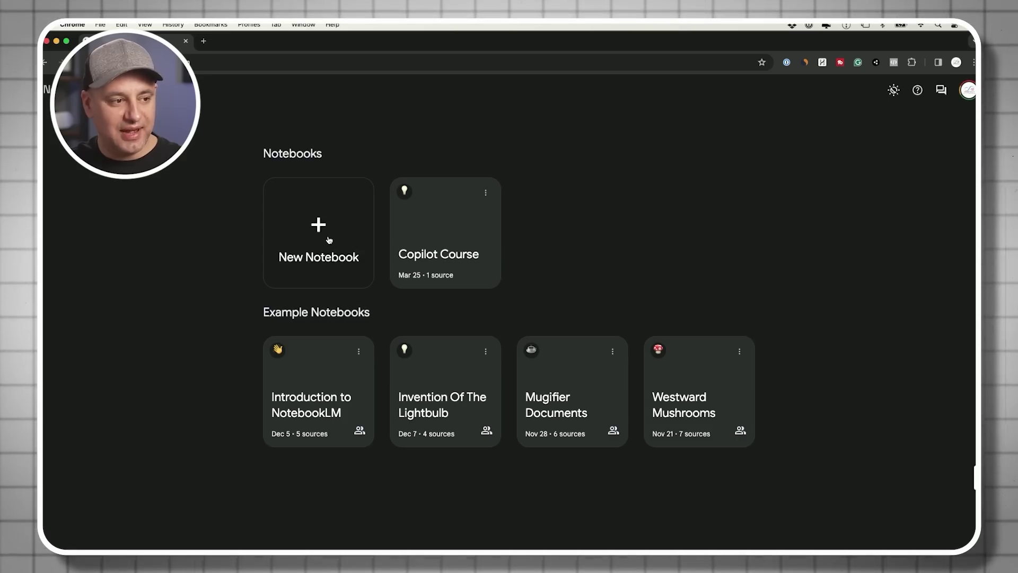
pyautogui.click(327, 247)
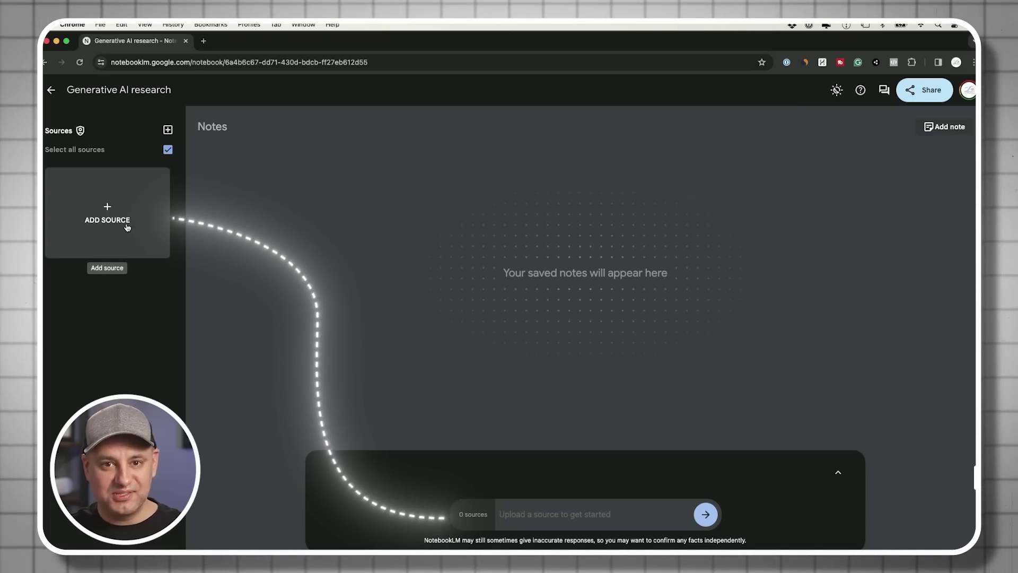
# Bring up the Upload from source choices in the Ultimate Guide to Generative AI notebook
pyautogui.click(114, 209)
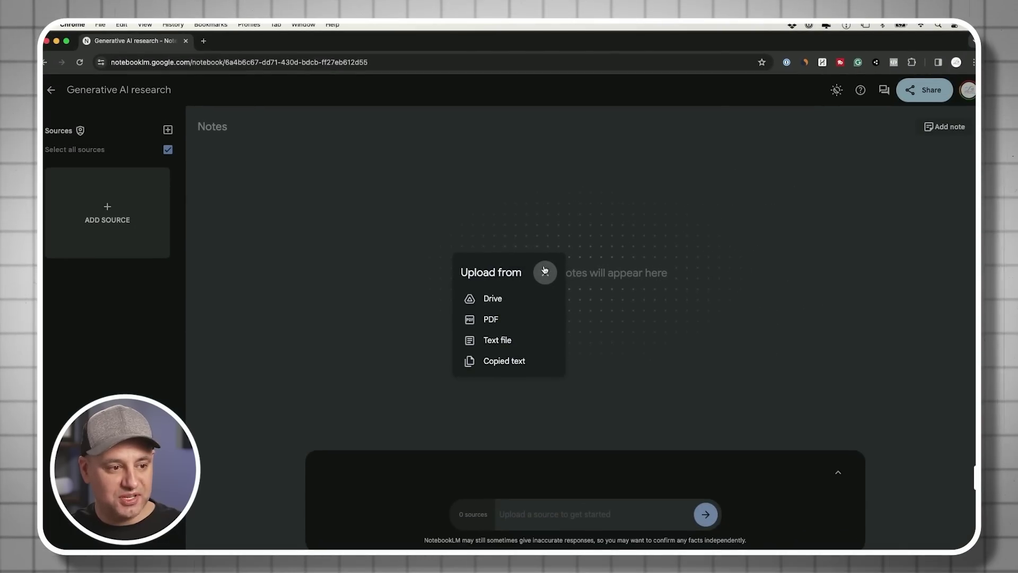
pyautogui.click(544, 272)
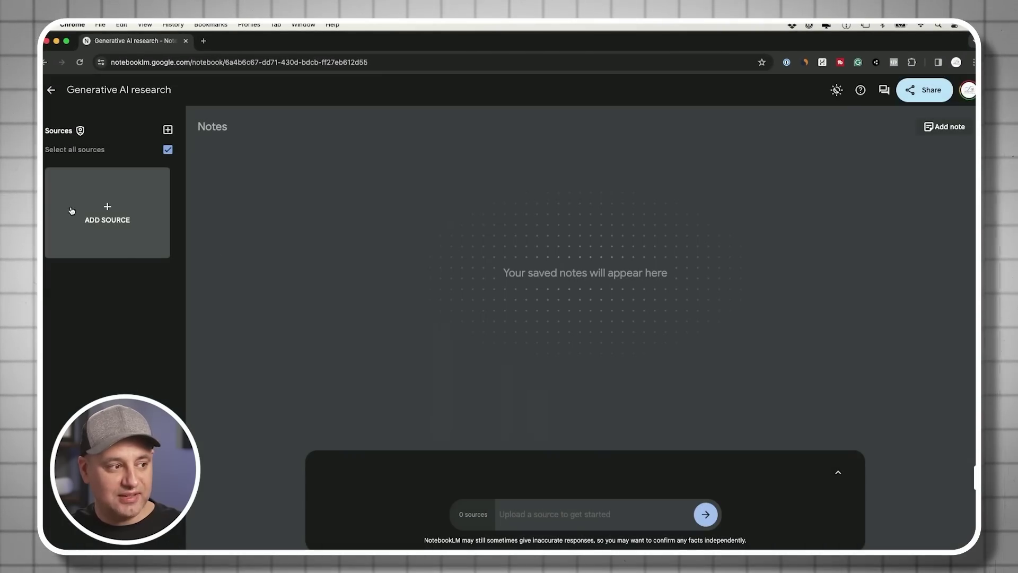
pyautogui.click(169, 131)
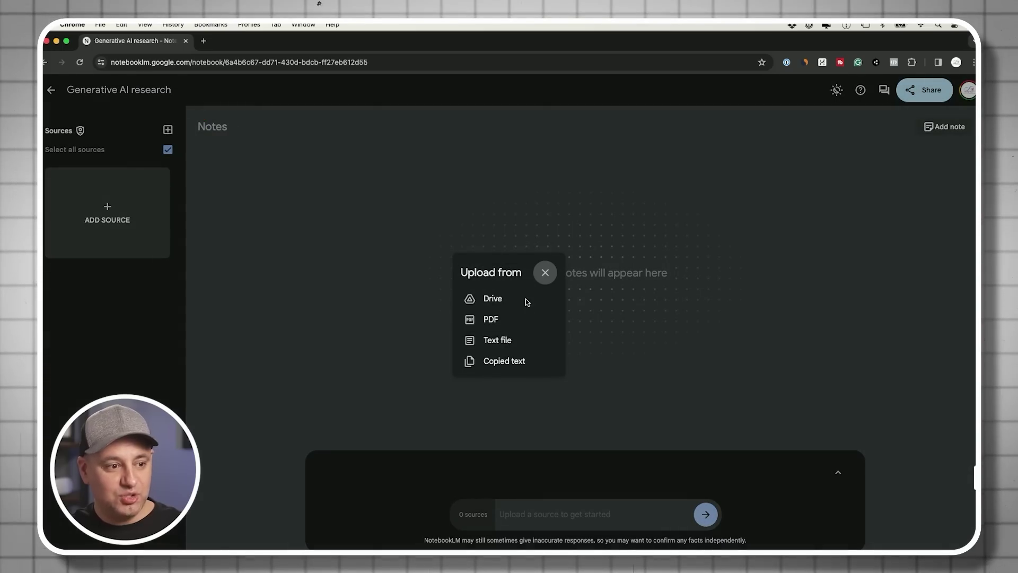
pyautogui.click(544, 275)
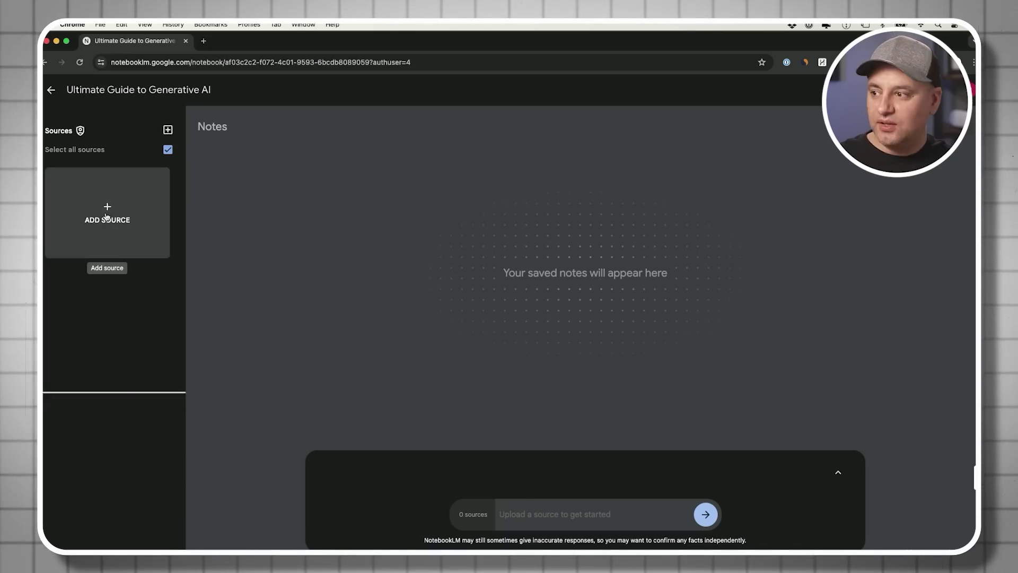
pyautogui.click(111, 215)
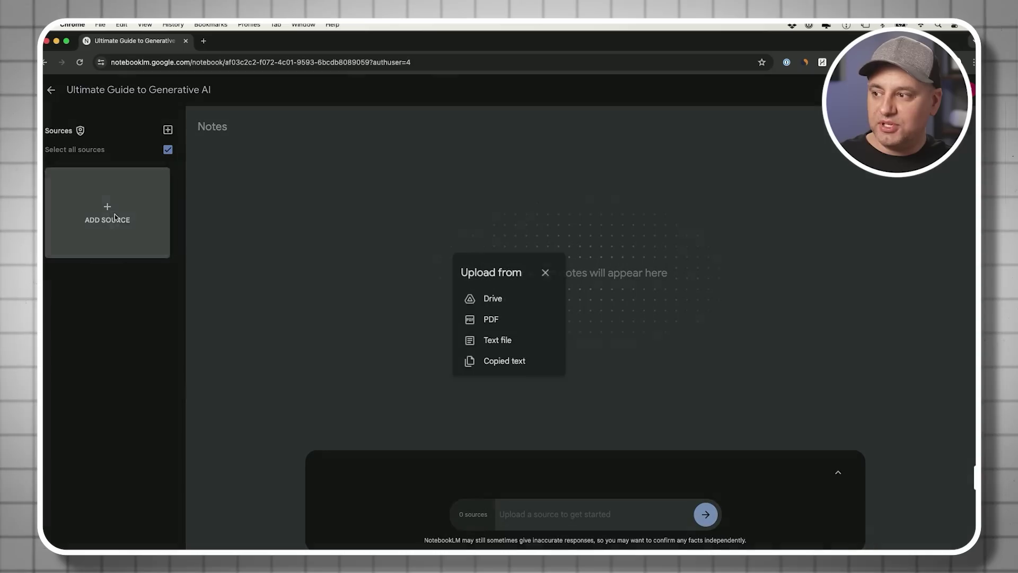
# Insert five Drive scripts: ChatGPT Advanced, DALL-E 3 Mastery, two Custom GPTs files, AI-Powered Customer Service
pyautogui.click(497, 300)
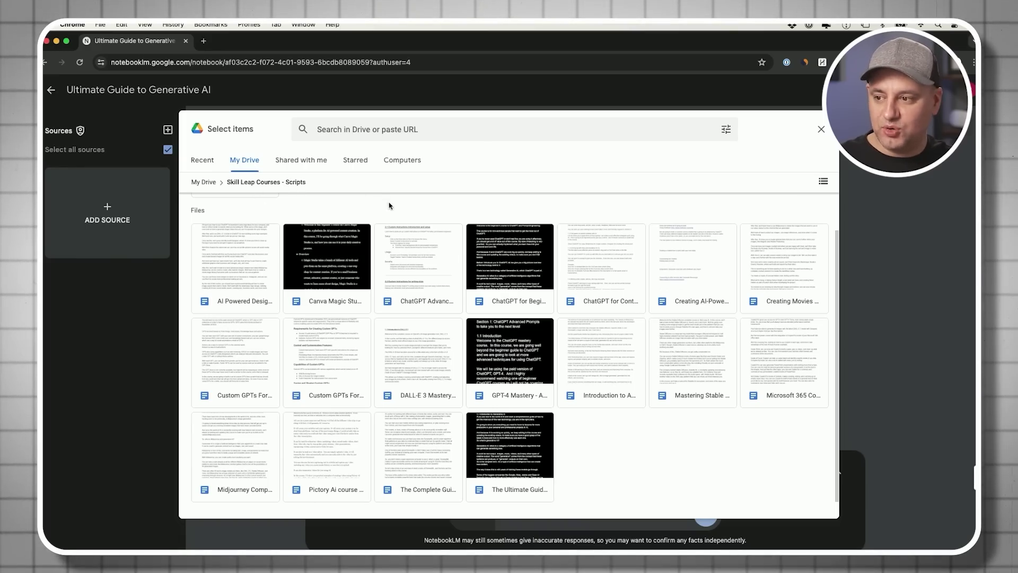
pyautogui.click(409, 287)
pyautogui.click(418, 357)
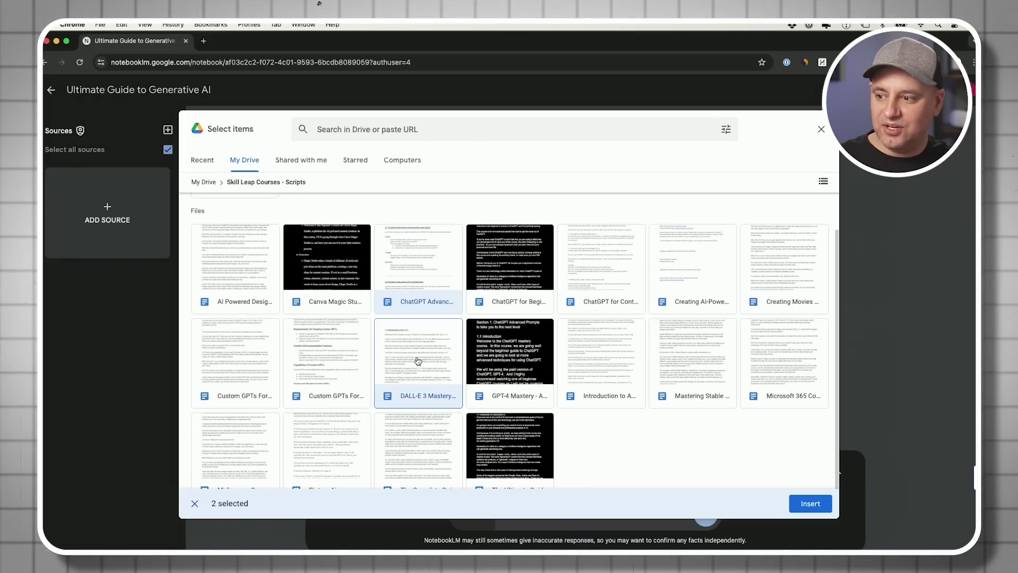
pyautogui.click(323, 360)
pyautogui.click(236, 356)
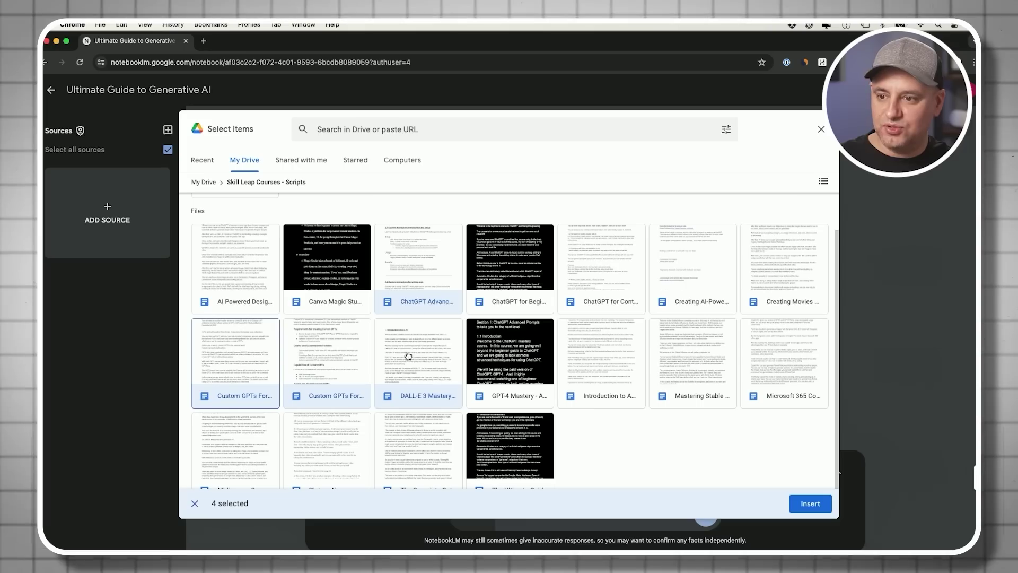
pyautogui.click(700, 274)
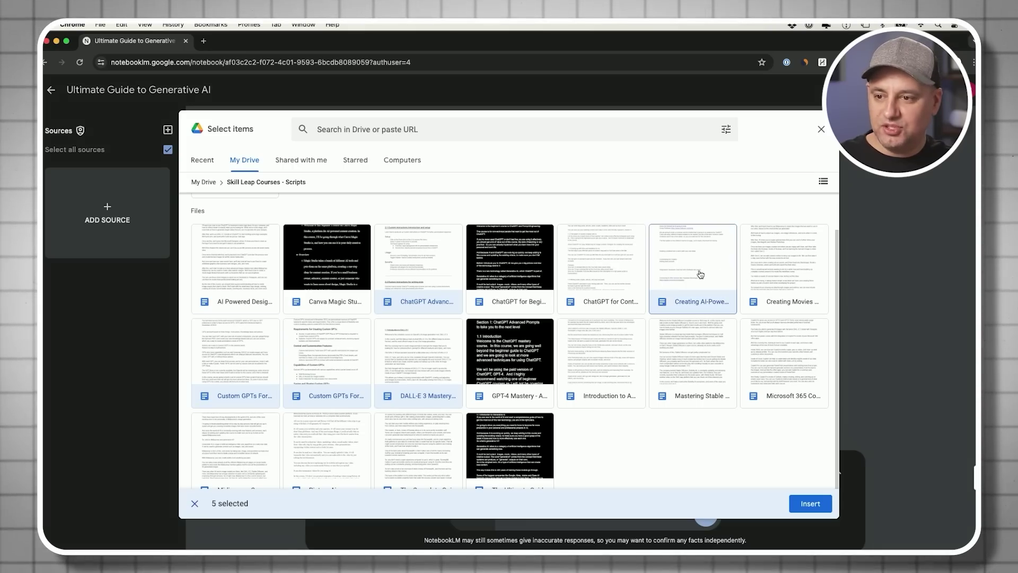
pyautogui.click(810, 504)
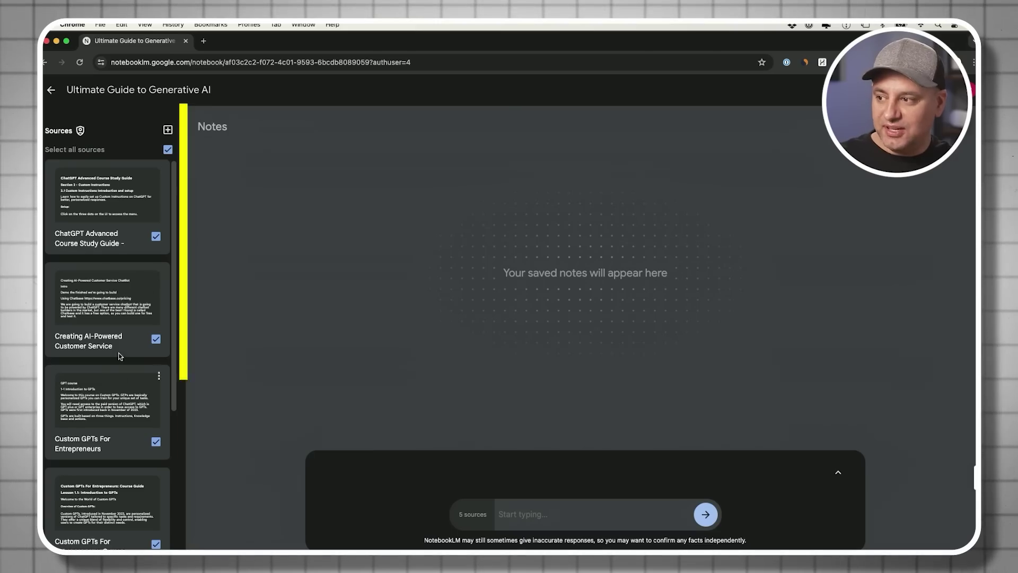
# Start adding the AI tools list as a Copied text source
pyautogui.scroll(-5, 122, 367)
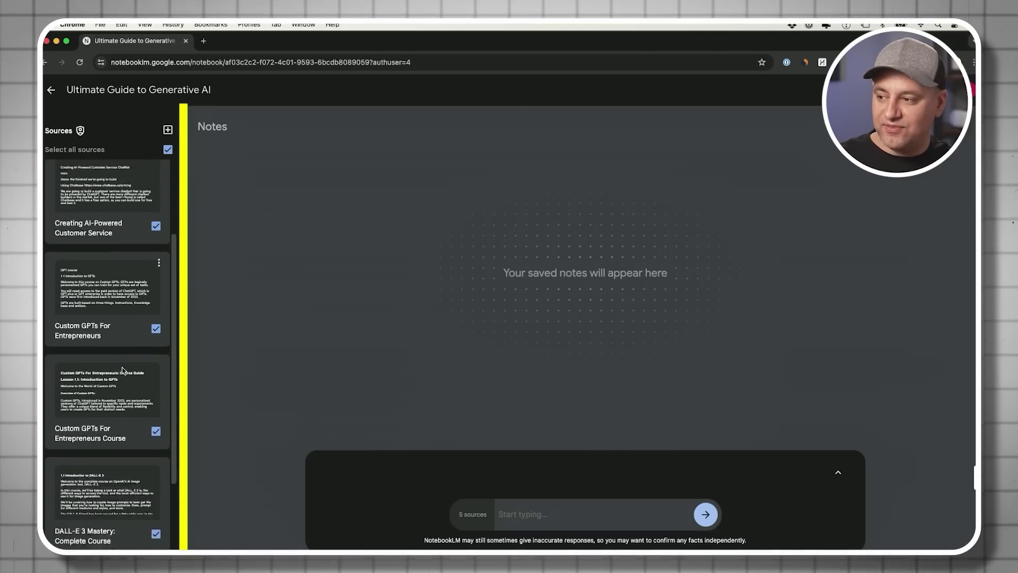
pyautogui.scroll(5, 122, 367)
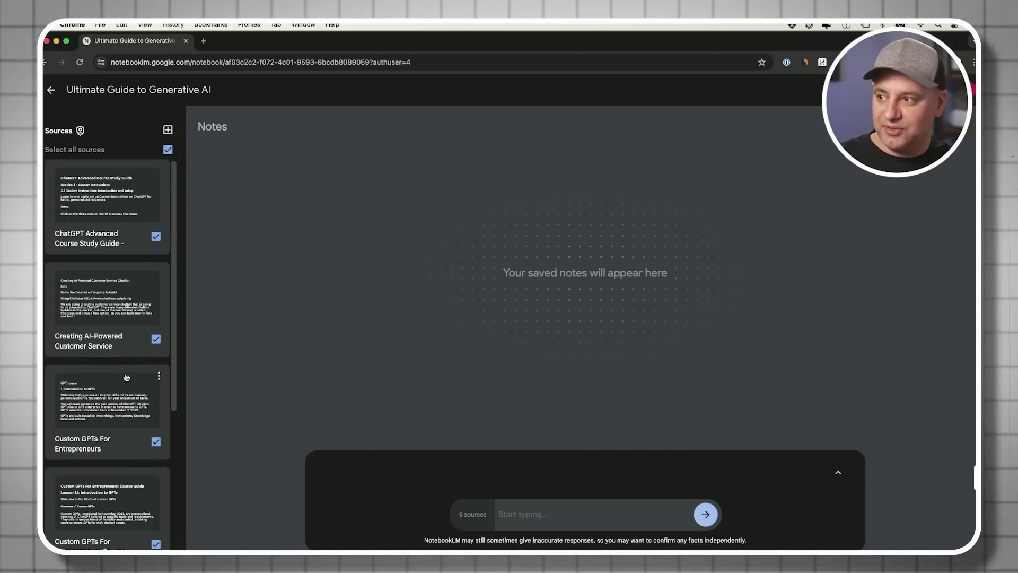
pyautogui.click(167, 129)
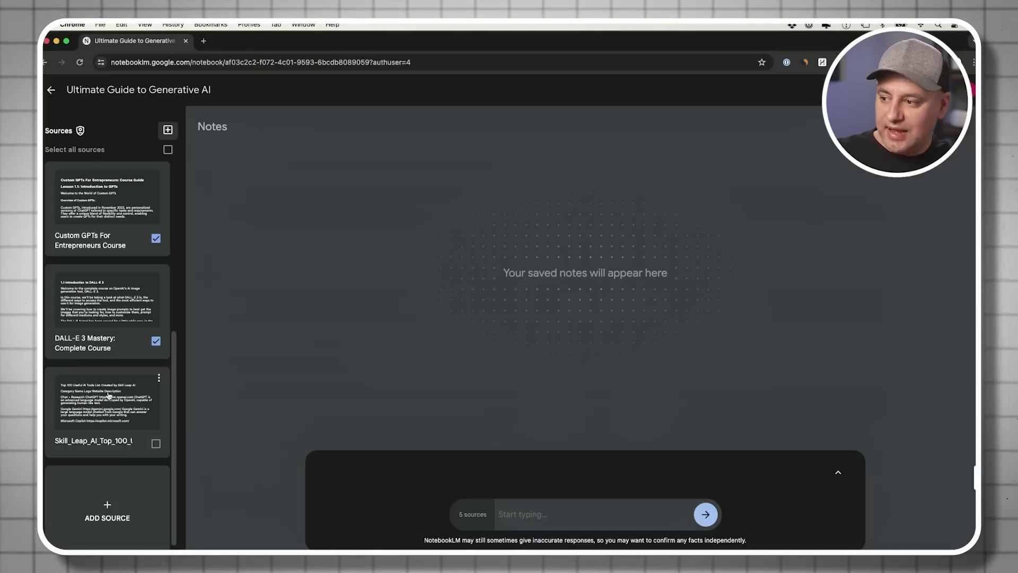
pyautogui.click(108, 510)
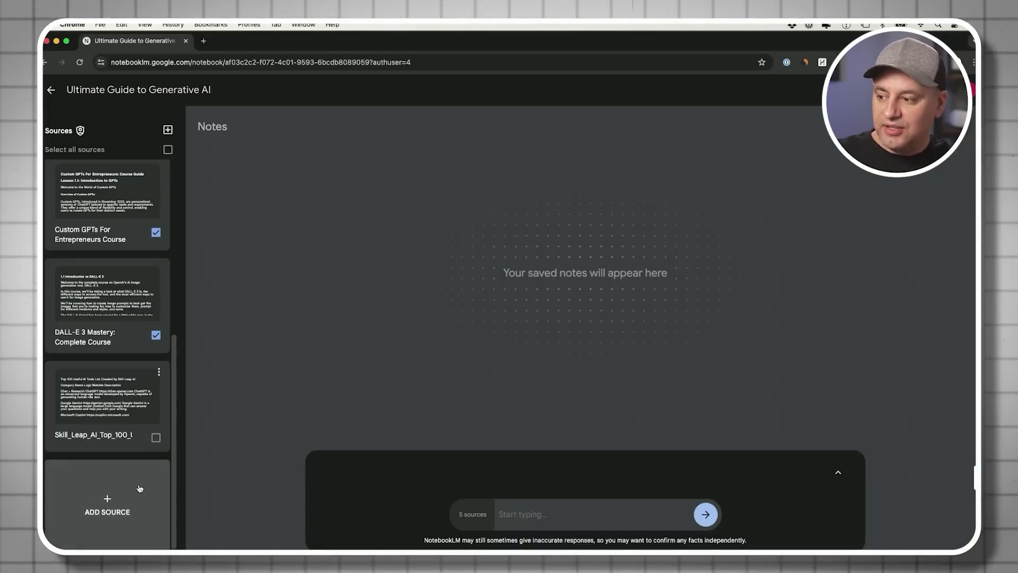
pyautogui.click(504, 362)
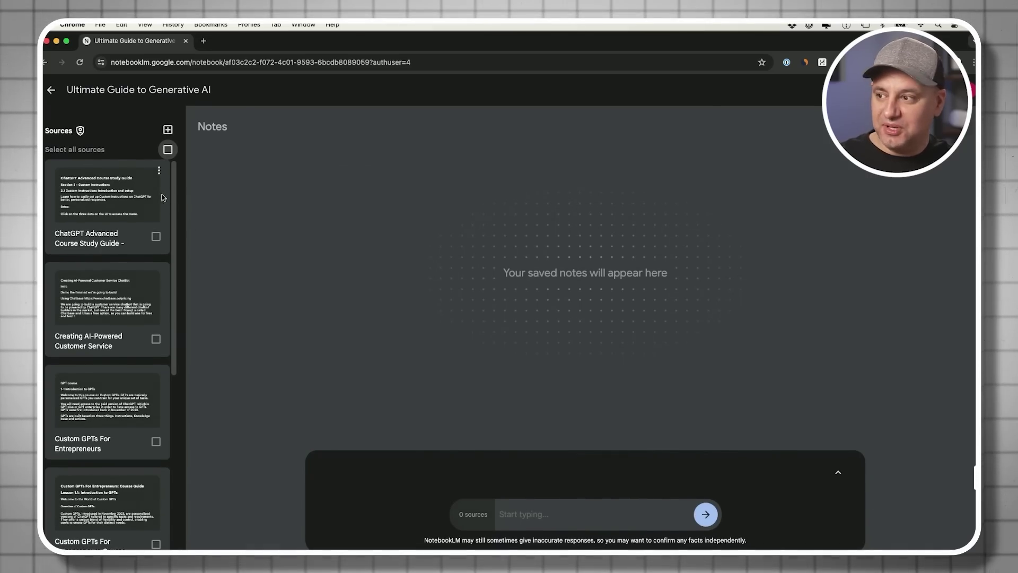
# Ask all six sources 'give me the top 10 key points' and expand the 10 citations
pyautogui.click(168, 150)
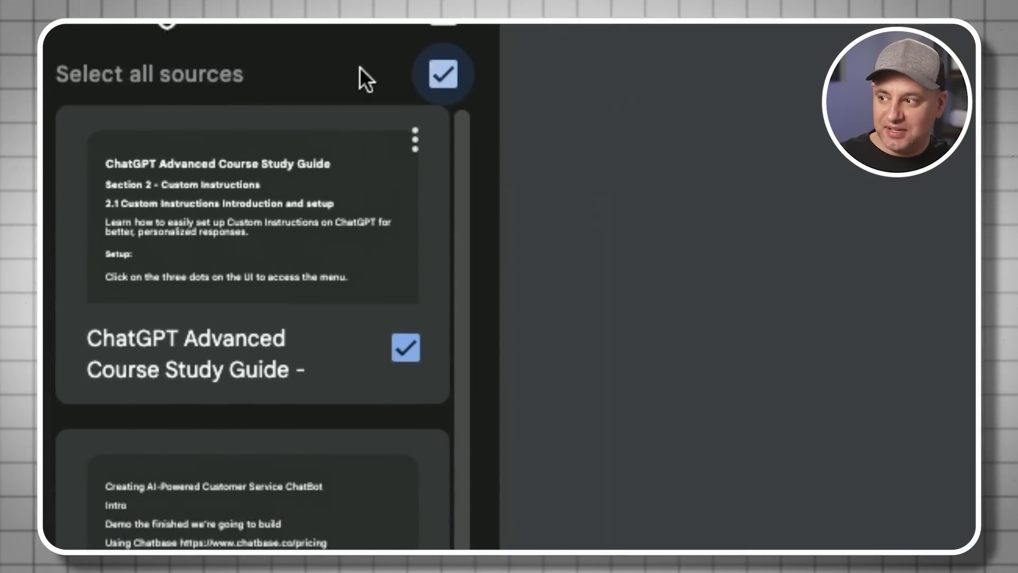
pyautogui.scroll(-10, 360, 68)
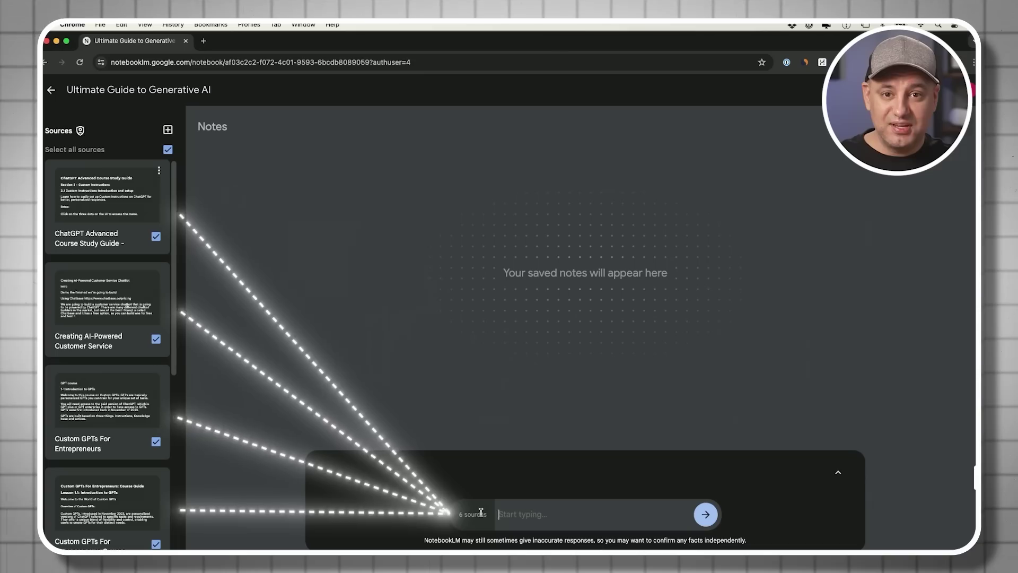
pyautogui.write('give me the top 10 key points')
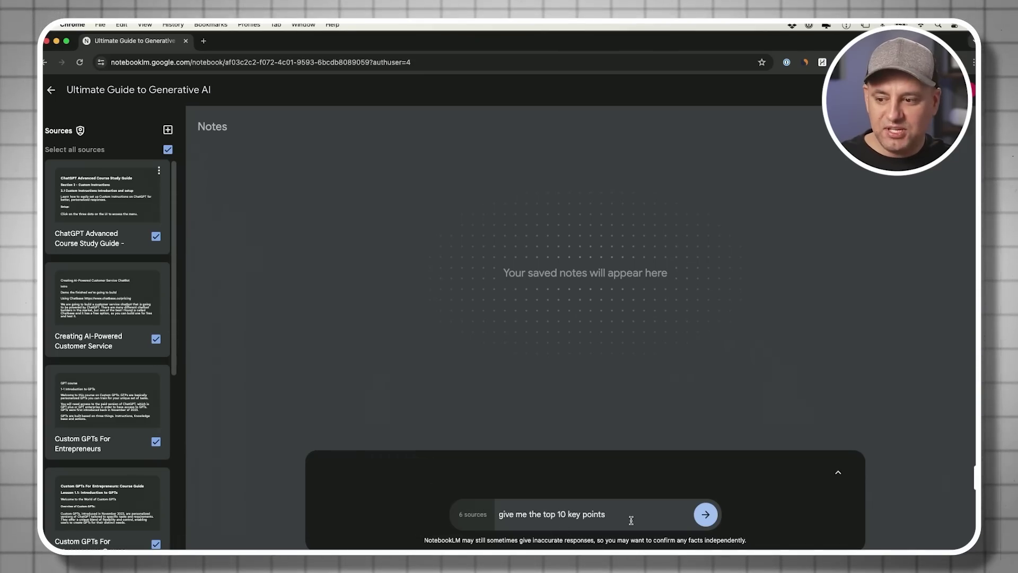
pyautogui.click(706, 516)
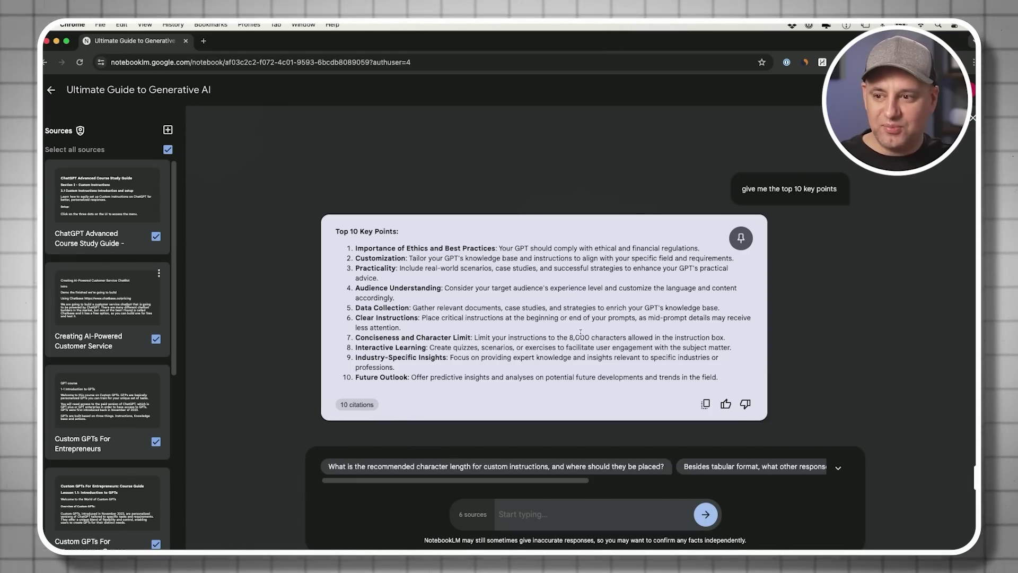
pyautogui.click(356, 405)
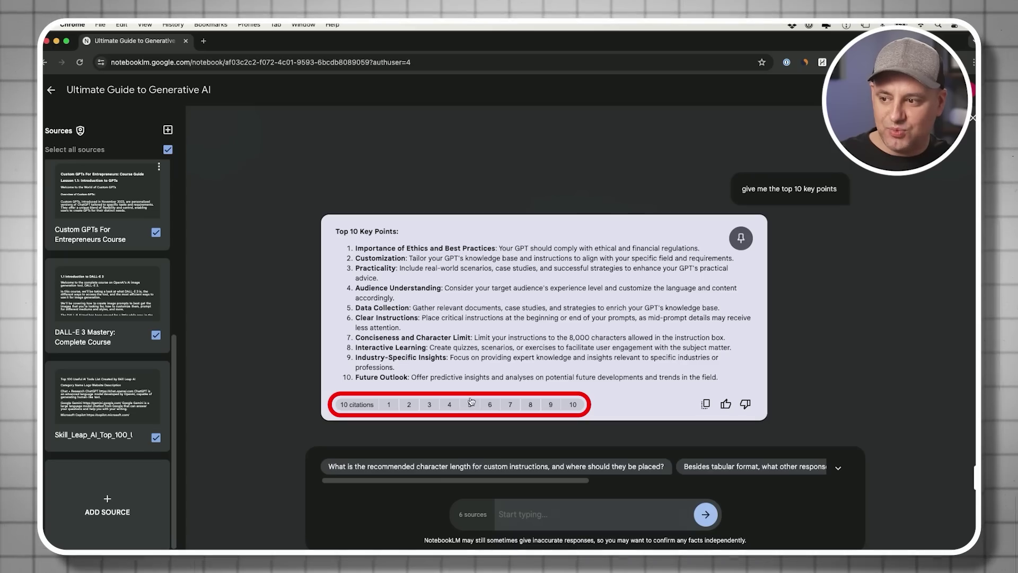
pyautogui.click(491, 408)
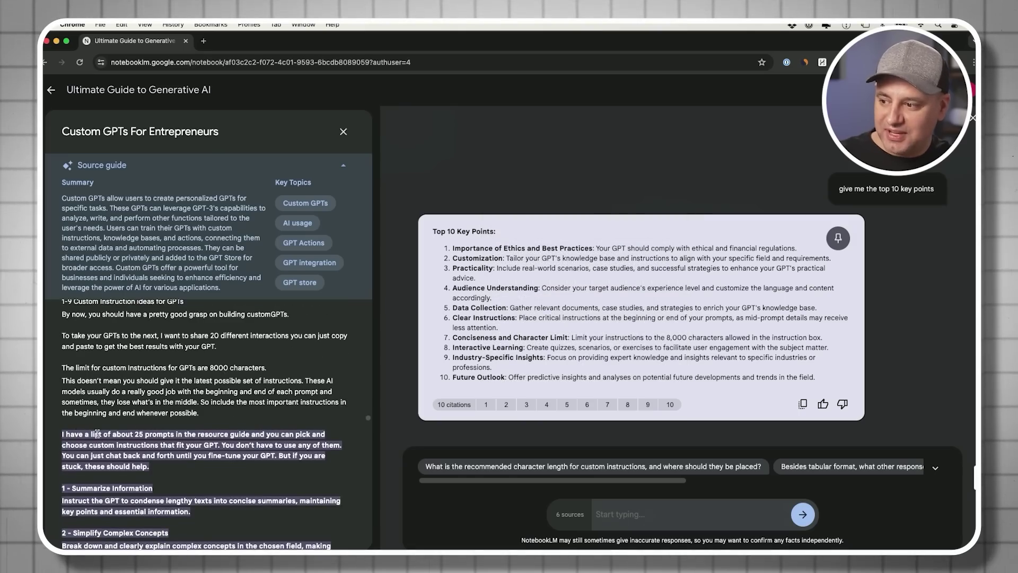
pyautogui.scroll(-4, 97, 433)
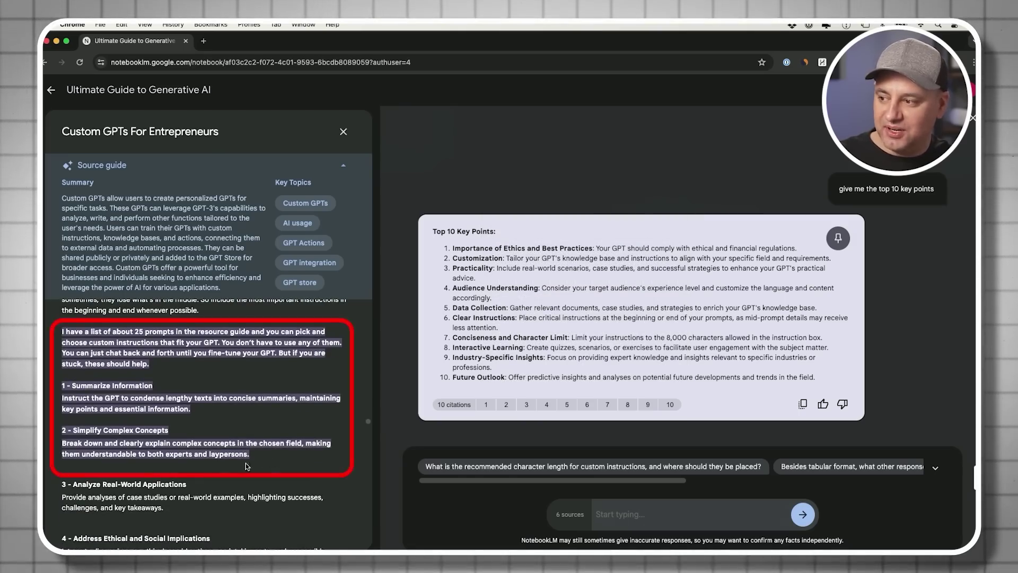
pyautogui.click(343, 165)
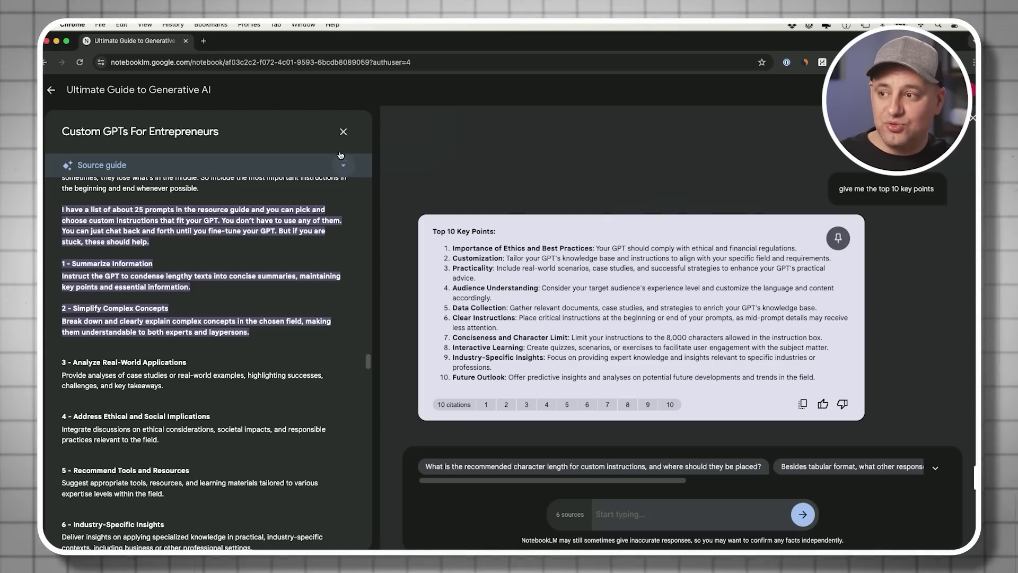
pyautogui.click(343, 132)
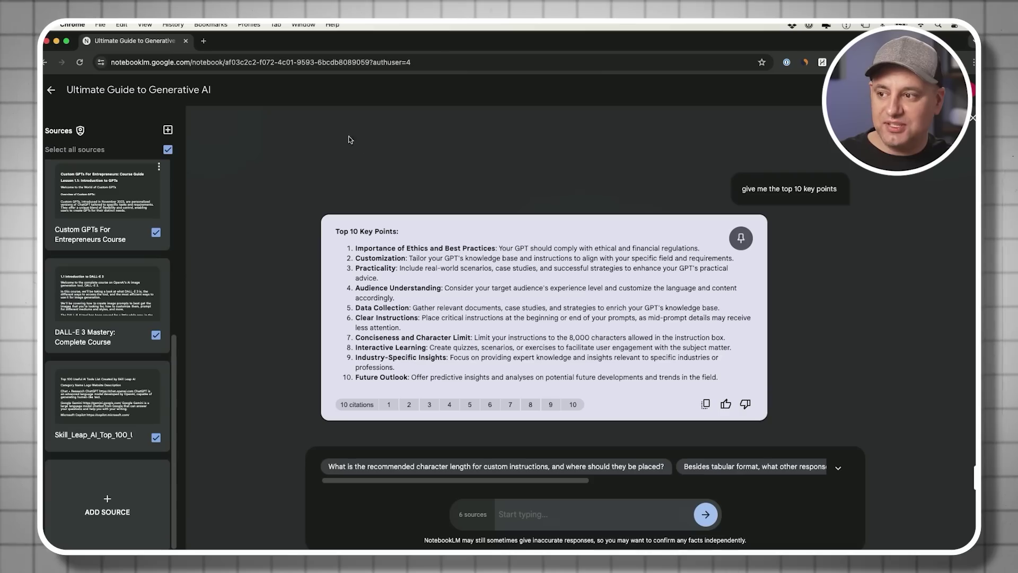
pyautogui.click(742, 240)
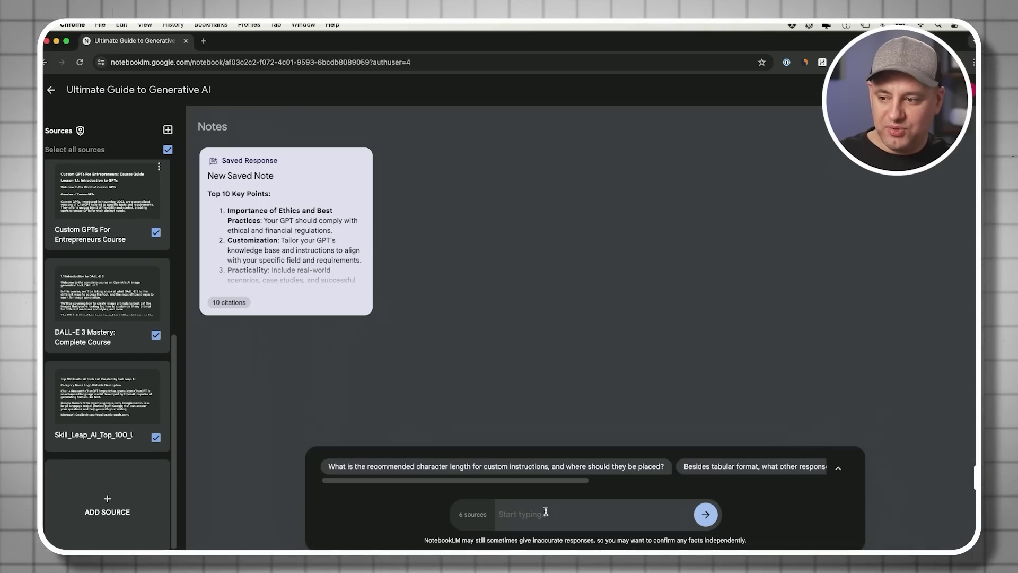
# Scroll the suggested questions back and open the blank New Note for editing
pyautogui.moveTo(419, 483); pyautogui.dragTo(647, 479)
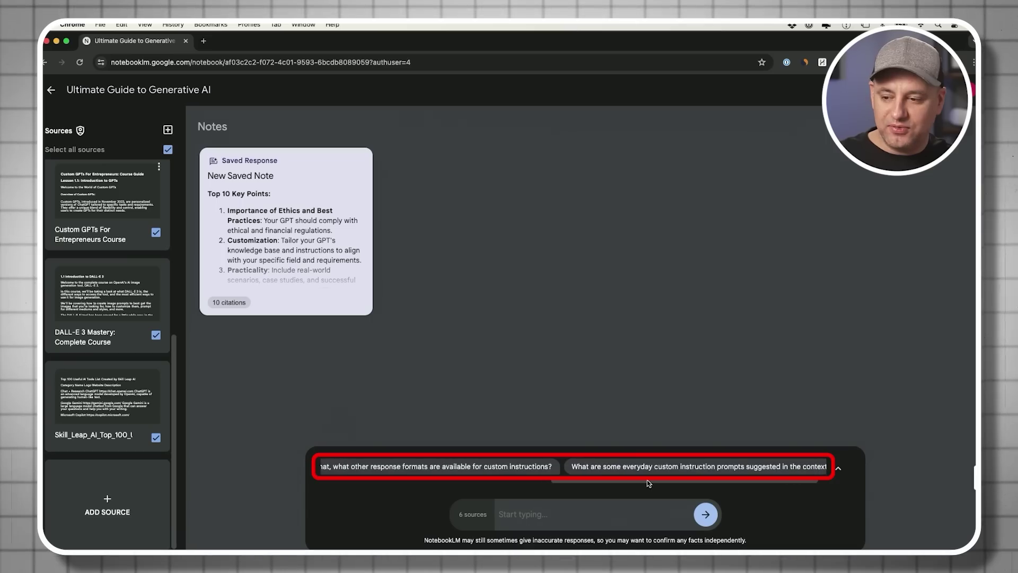
pyautogui.click(540, 482)
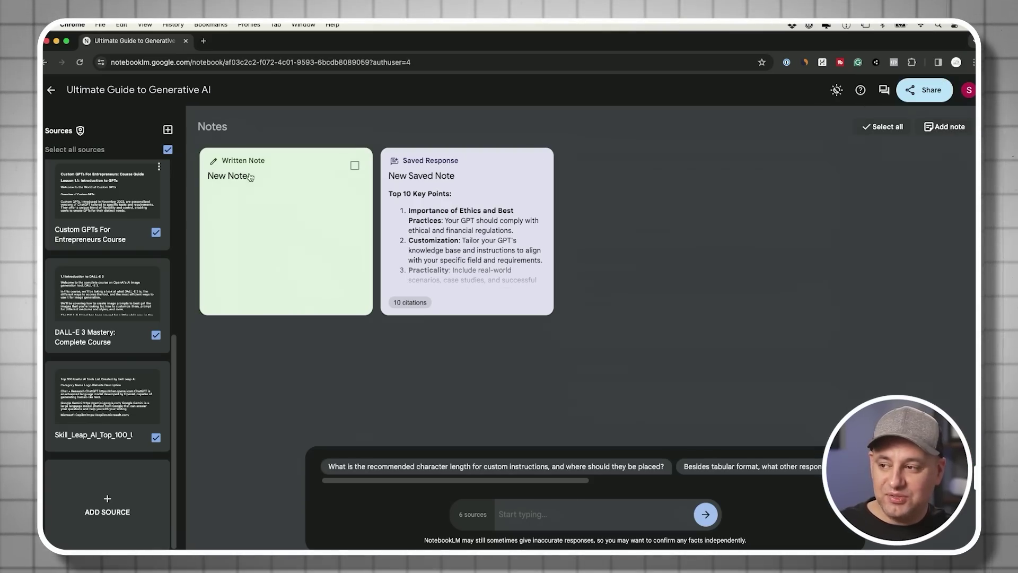
pyautogui.click(232, 183)
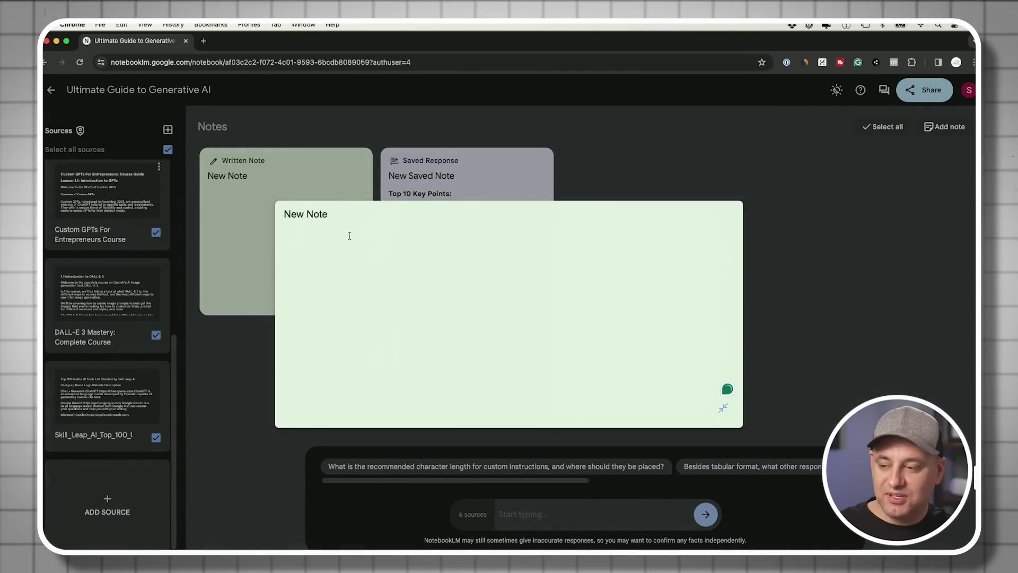
# Generate an Outline note from the saved top-10 key points note
pyautogui.click(295, 175)
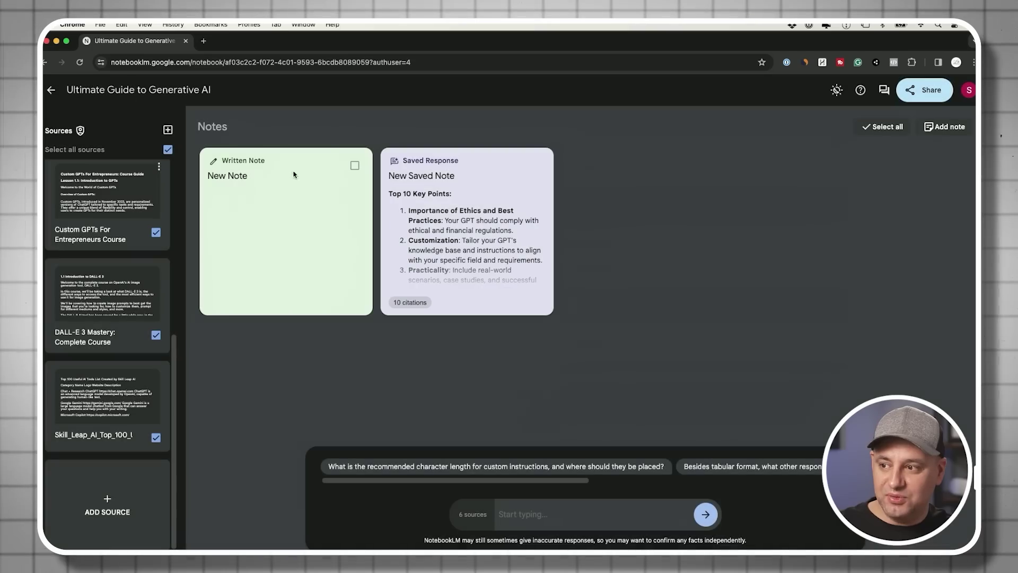
pyautogui.click(354, 169)
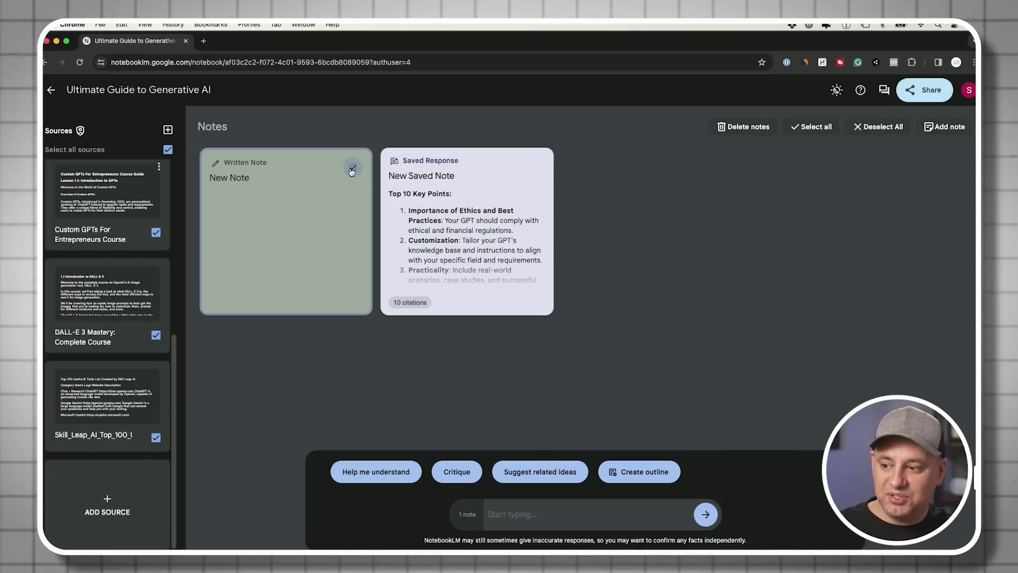
pyautogui.click(352, 174)
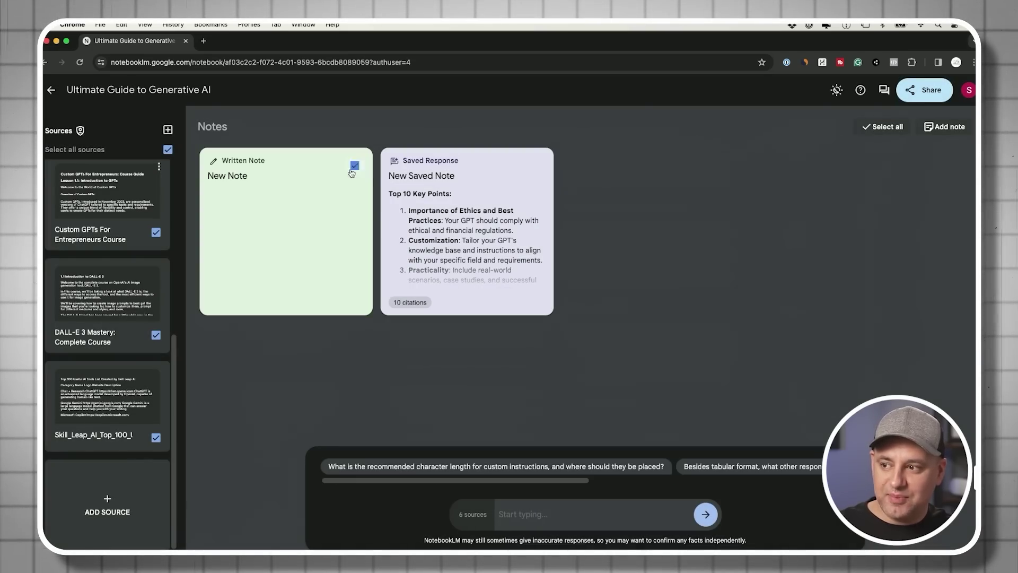
pyautogui.click(535, 168)
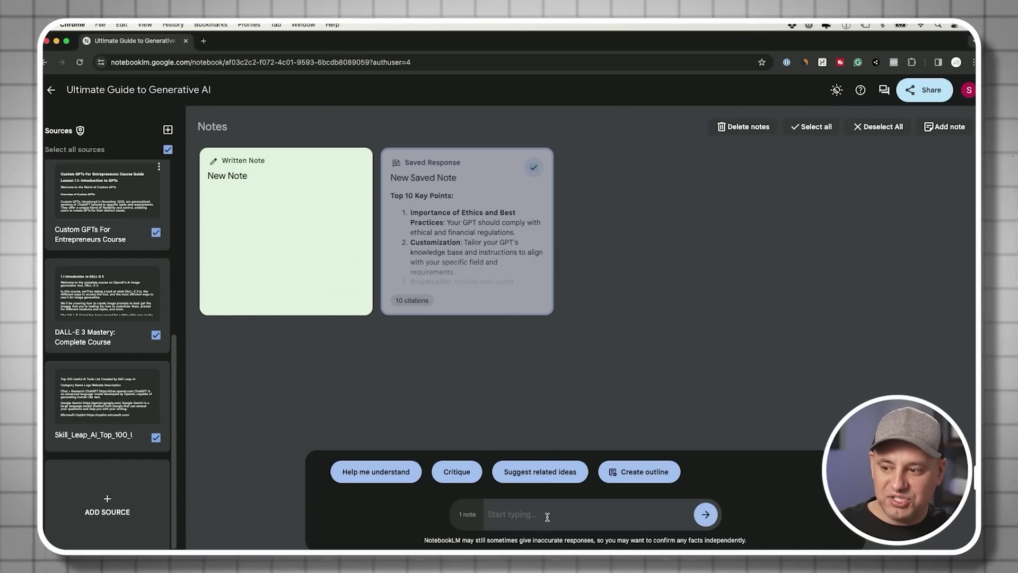
pyautogui.click(634, 475)
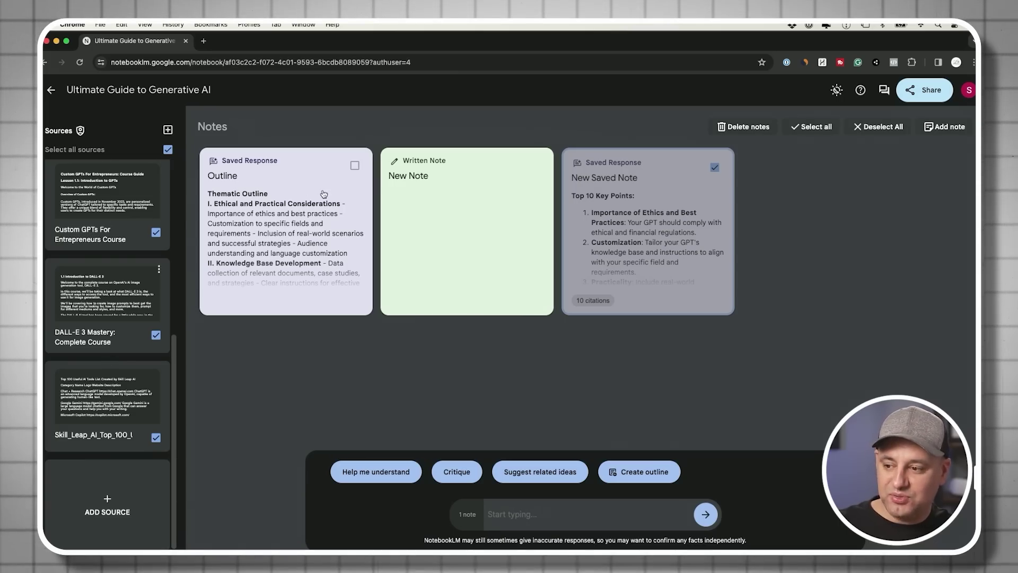
# Deselect every source, including Custom GPTs For Entrepreneurs Course
pyautogui.click(168, 150)
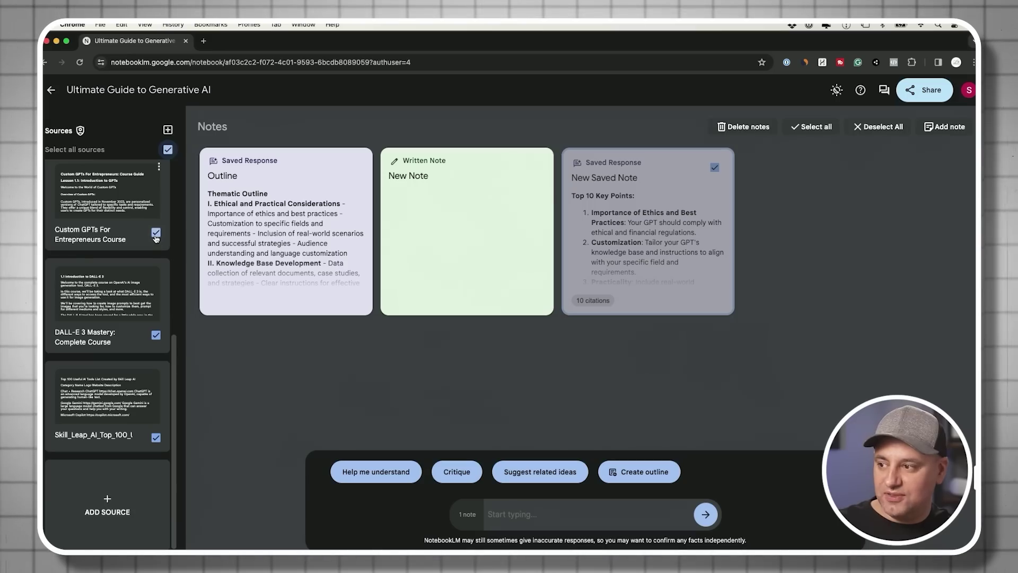
pyautogui.click(167, 153)
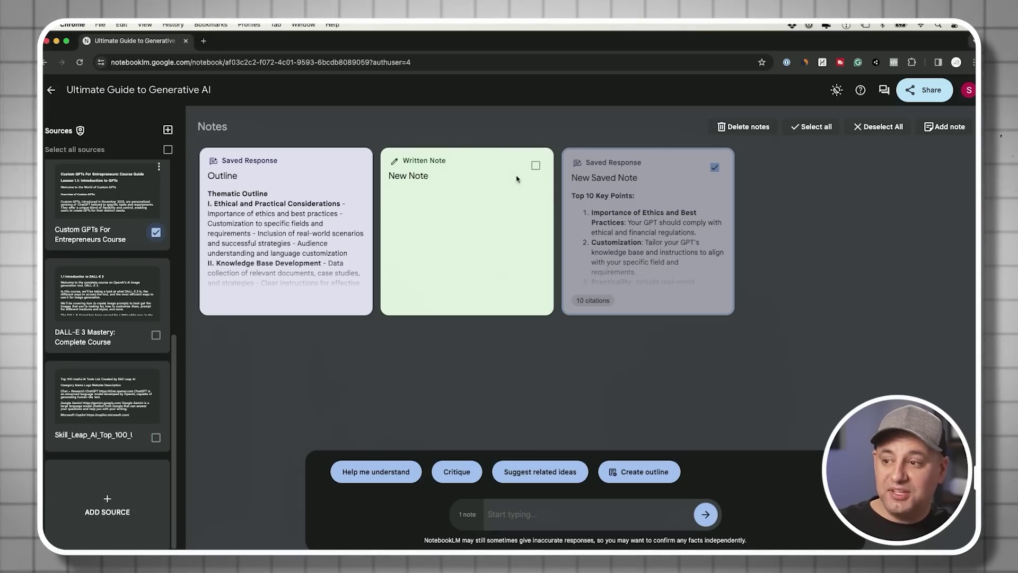
pyautogui.click(156, 236)
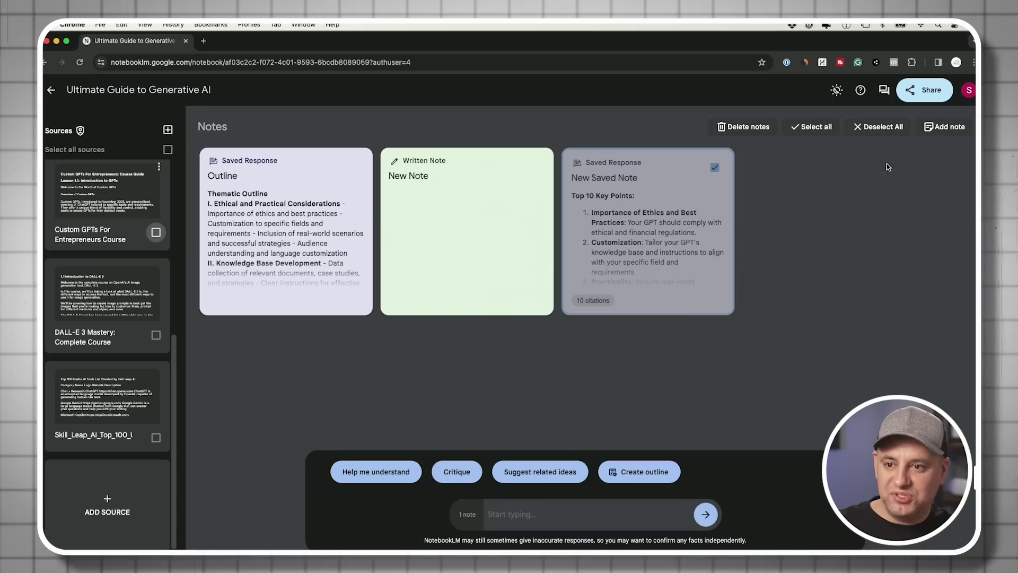
# Select all three notes and Summarize them into a fourth saved note
pyautogui.click(817, 127)
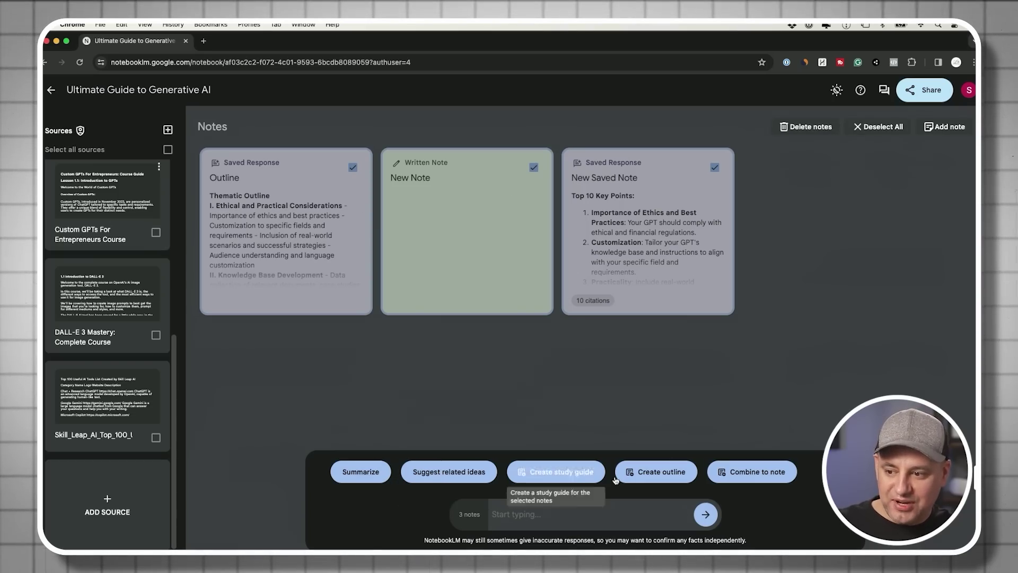
pyautogui.click(361, 473)
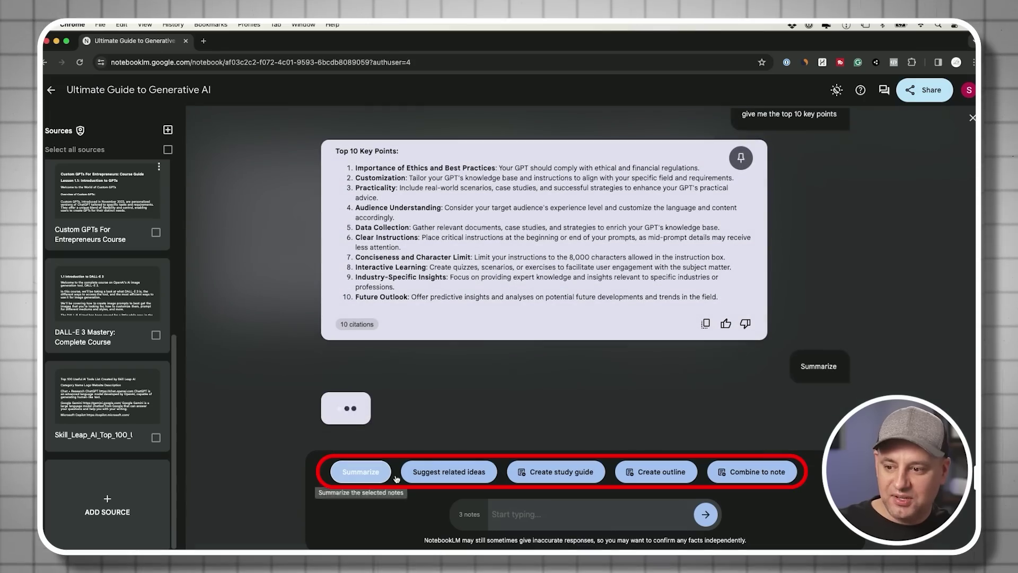
pyautogui.scroll(1, 525, 274)
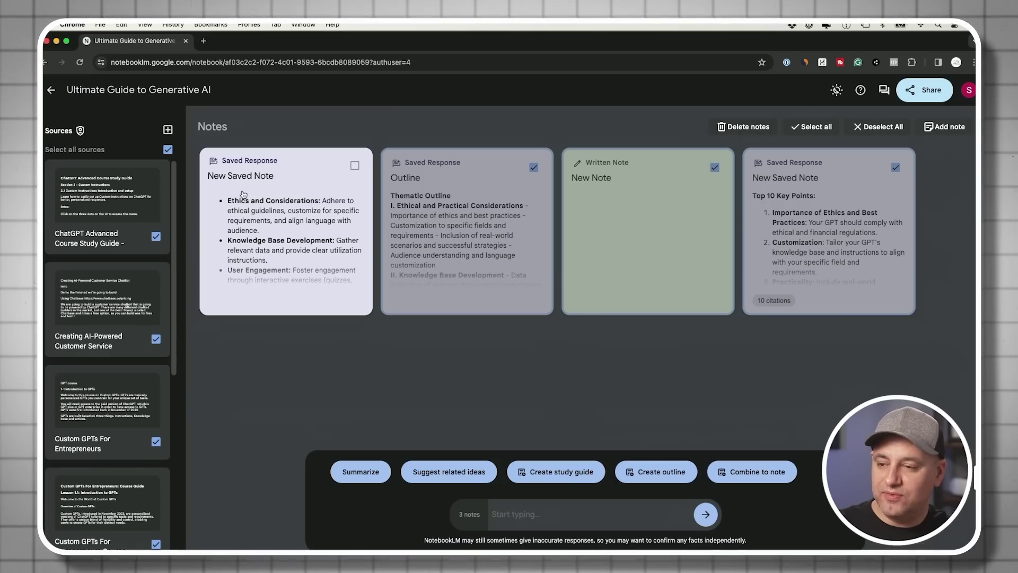
# Delete the blank written note, then use only the Custom GPTs For Entrepreneurs Course source
pyautogui.click(646, 180)
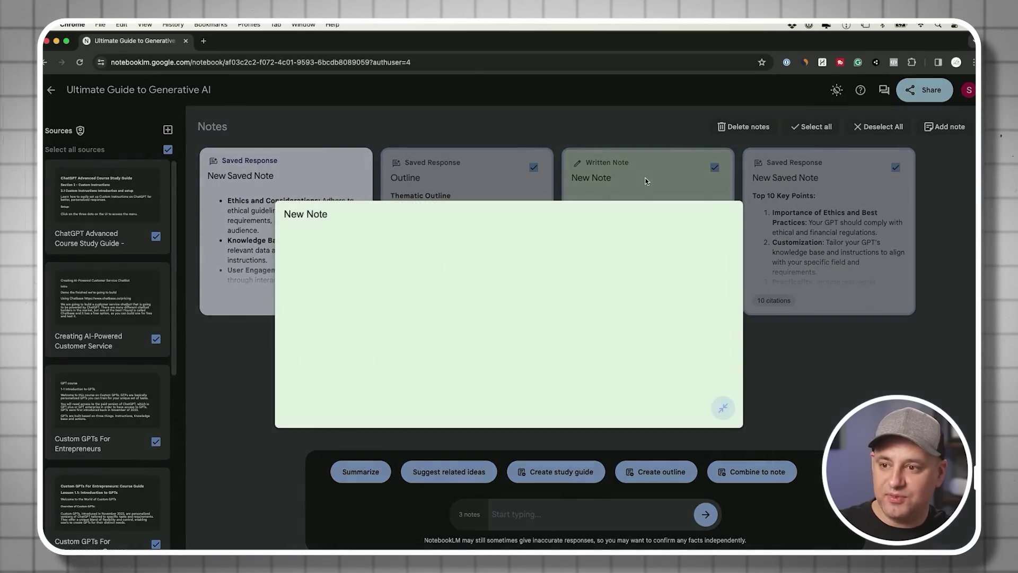
pyautogui.click(647, 177)
pyautogui.click(711, 168)
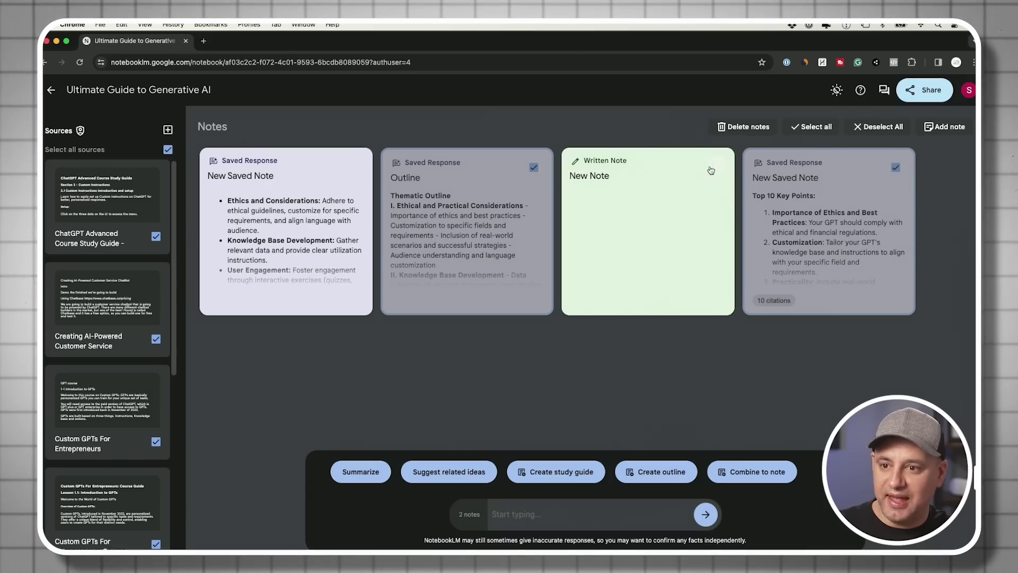
pyautogui.click(878, 126)
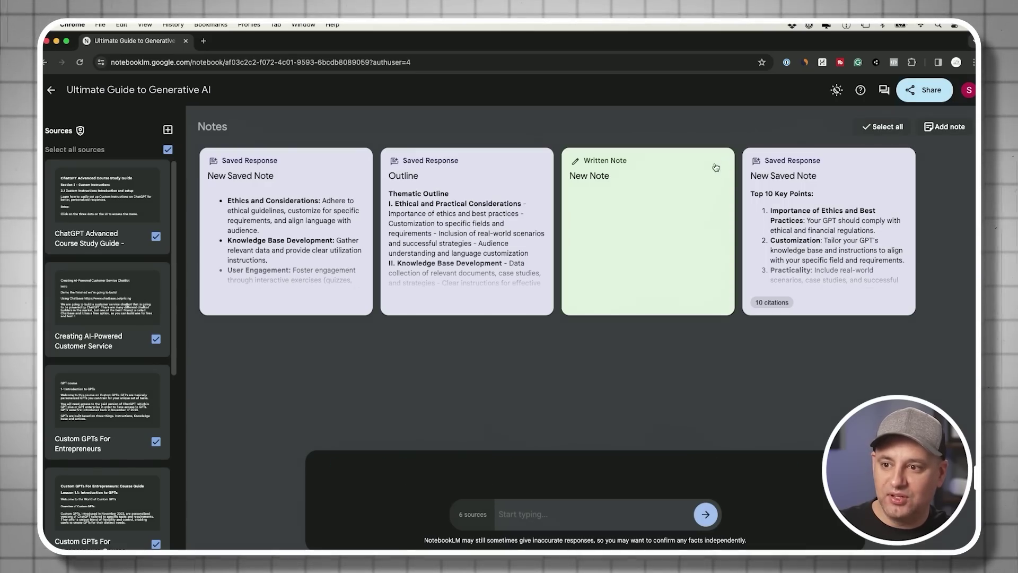
pyautogui.click(715, 168)
pyautogui.click(741, 128)
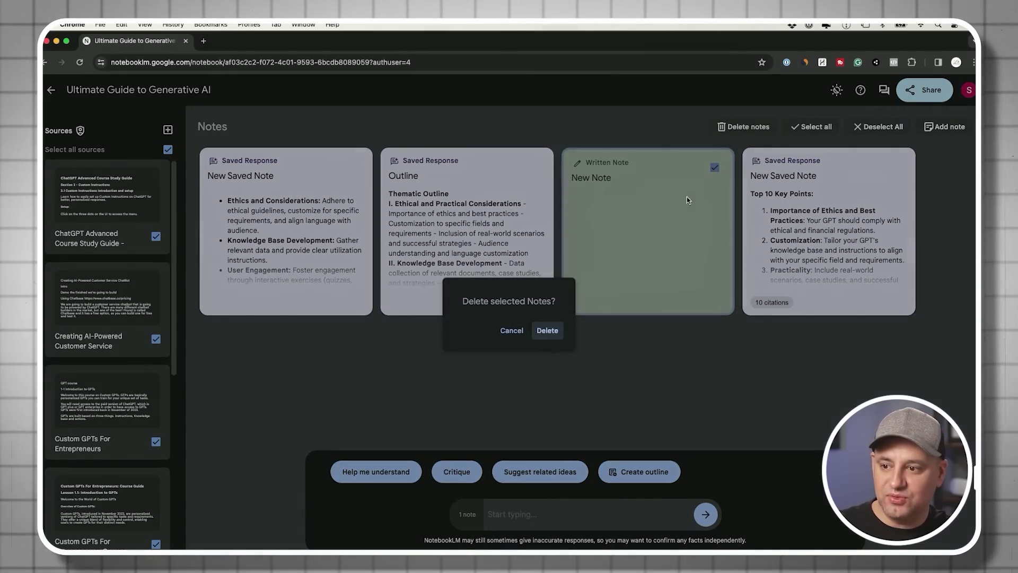
pyautogui.click(543, 332)
pyautogui.scroll(-3, 133, 295)
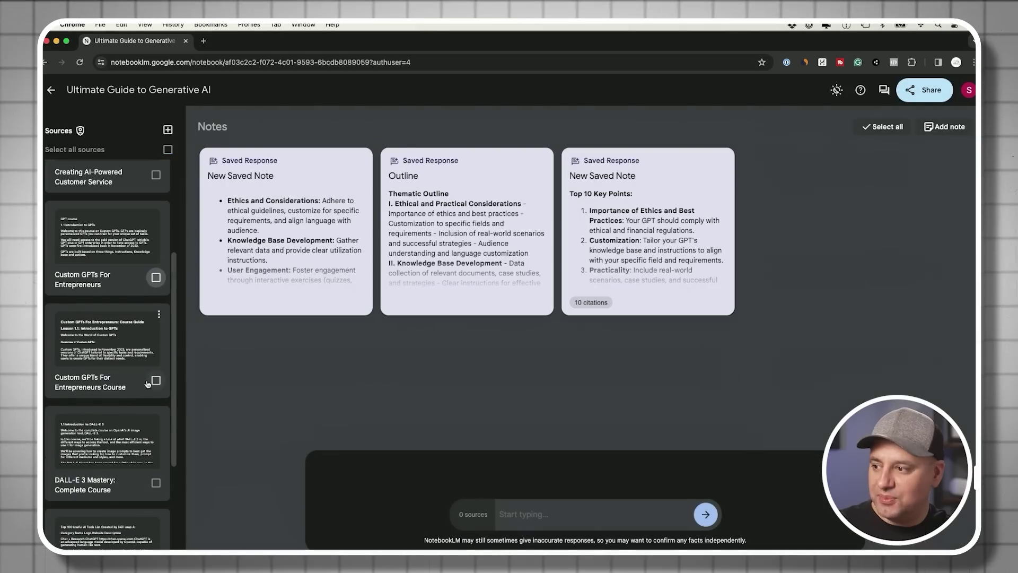
pyautogui.click(155, 381)
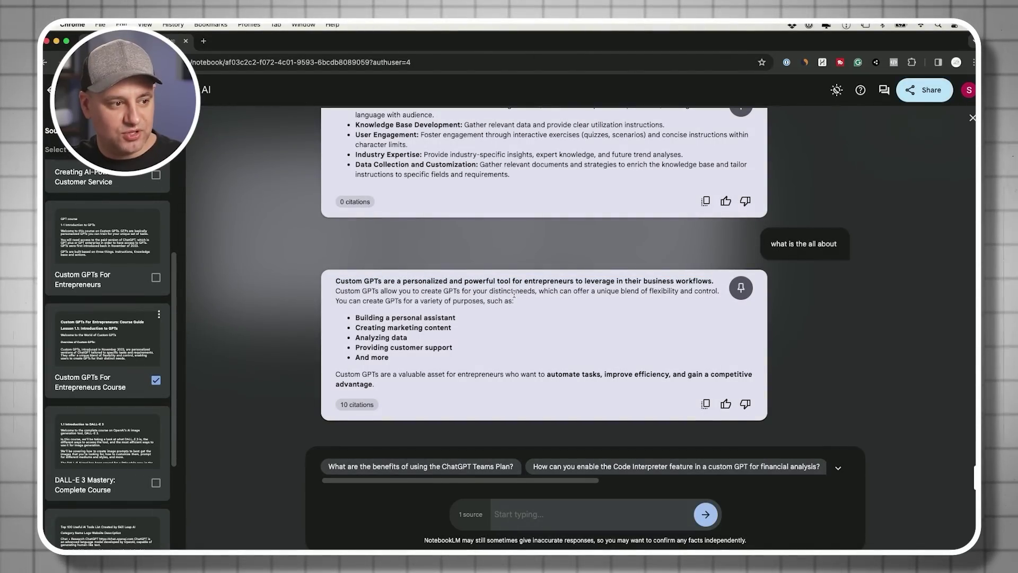
# Highlight the answer's list of custom GPT uses and check its citations
pyautogui.moveTo(354, 317); pyautogui.dragTo(414, 367)
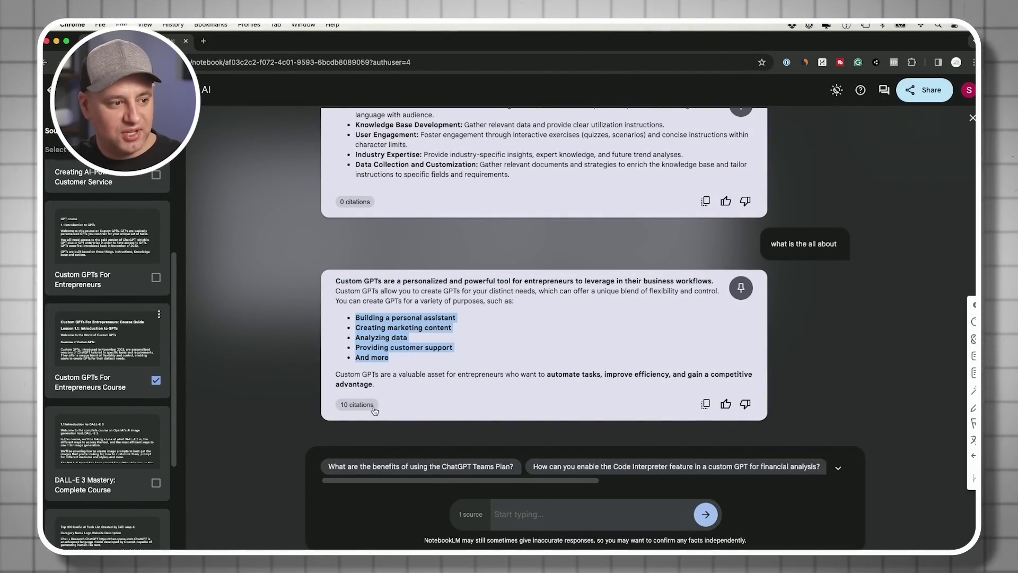
pyautogui.moveTo(354, 409)
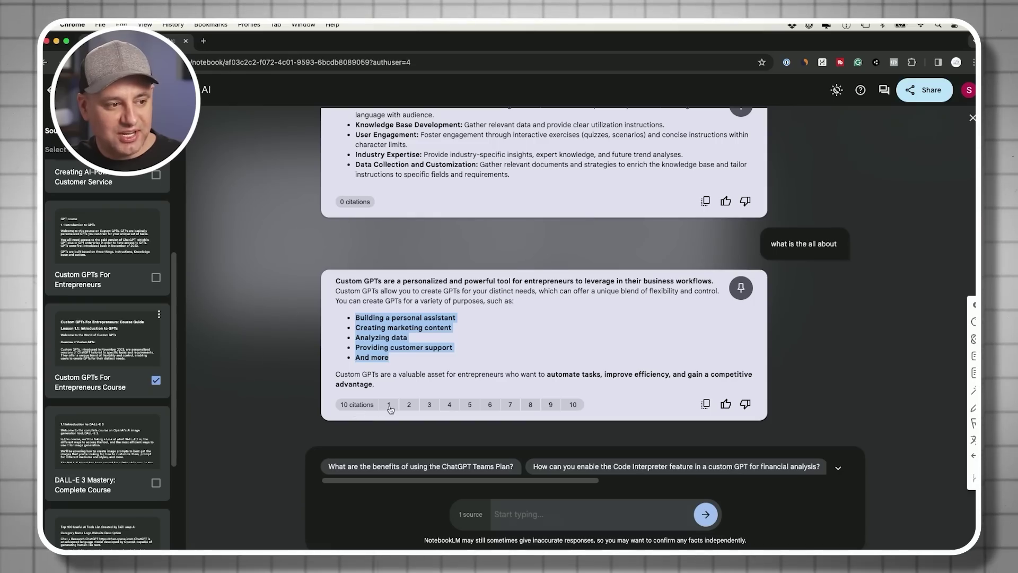
pyautogui.moveTo(408, 409)
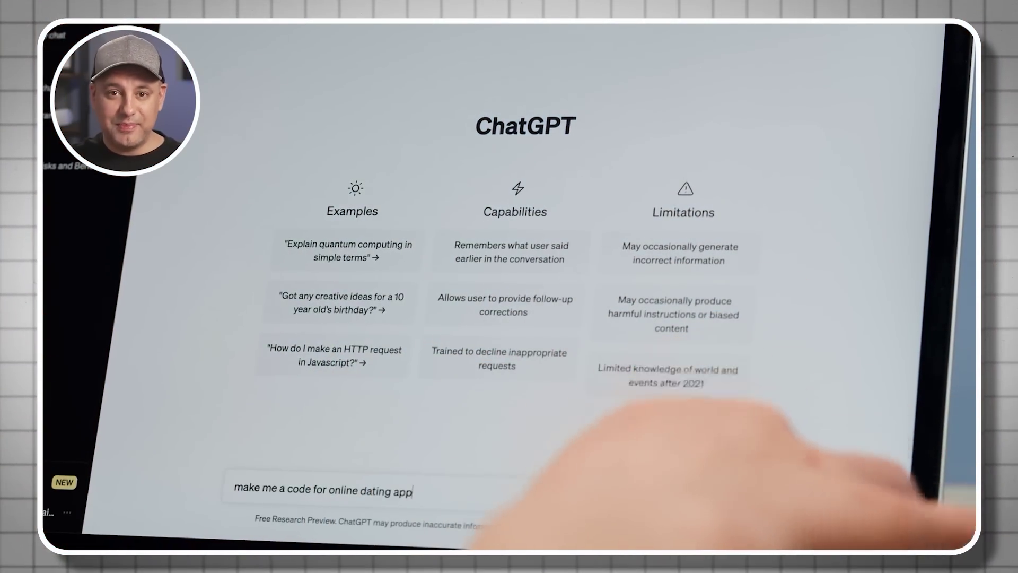
pyautogui.press('Return')
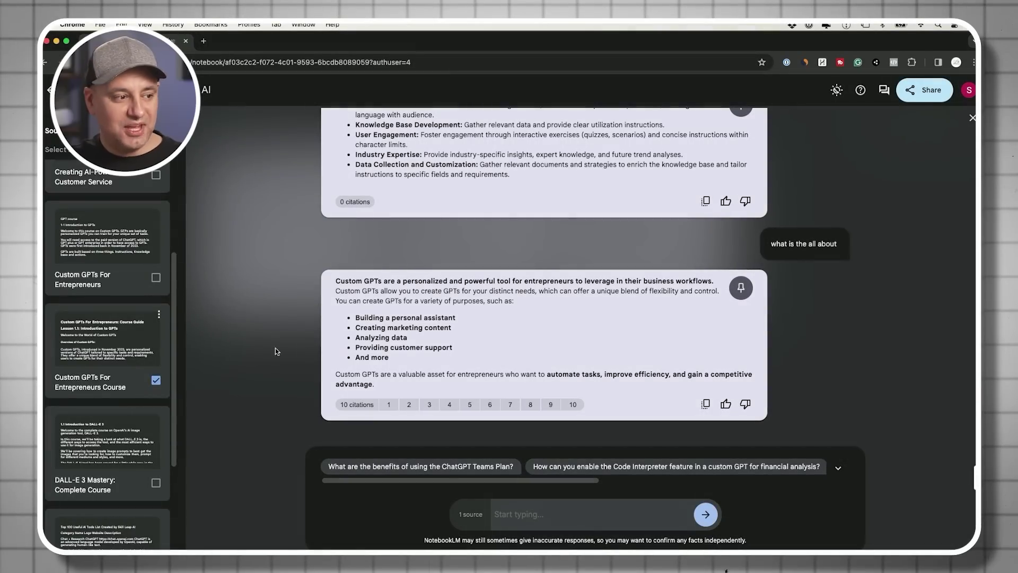
pyautogui.scroll(-4, 127, 370)
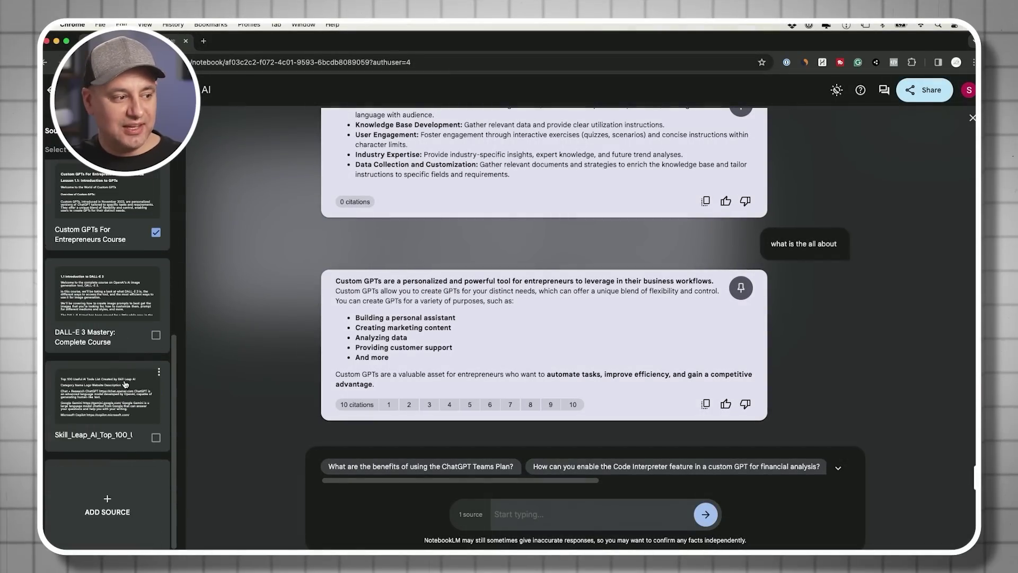
pyautogui.click(111, 503)
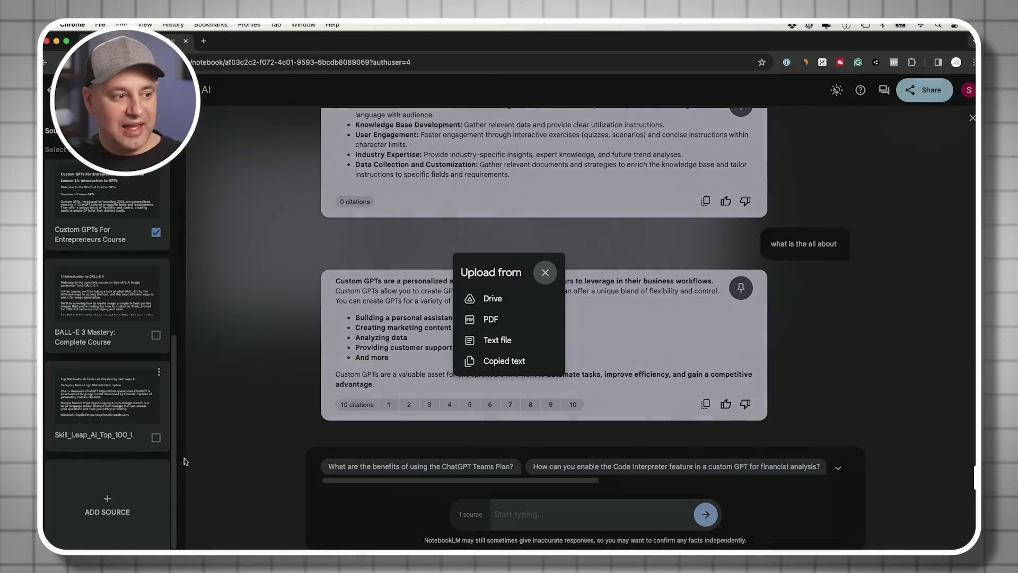
pyautogui.click(496, 363)
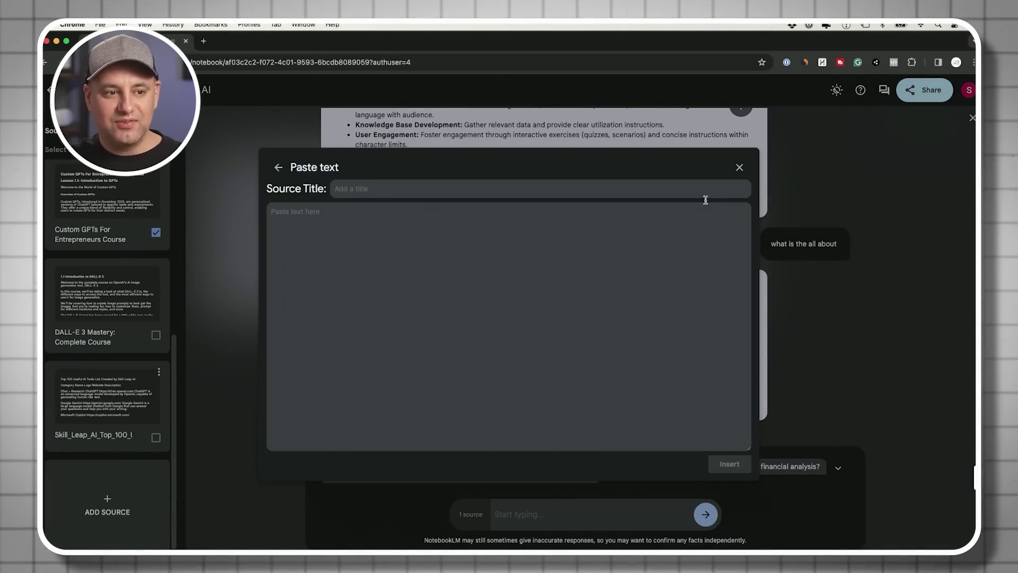
pyautogui.click(739, 169)
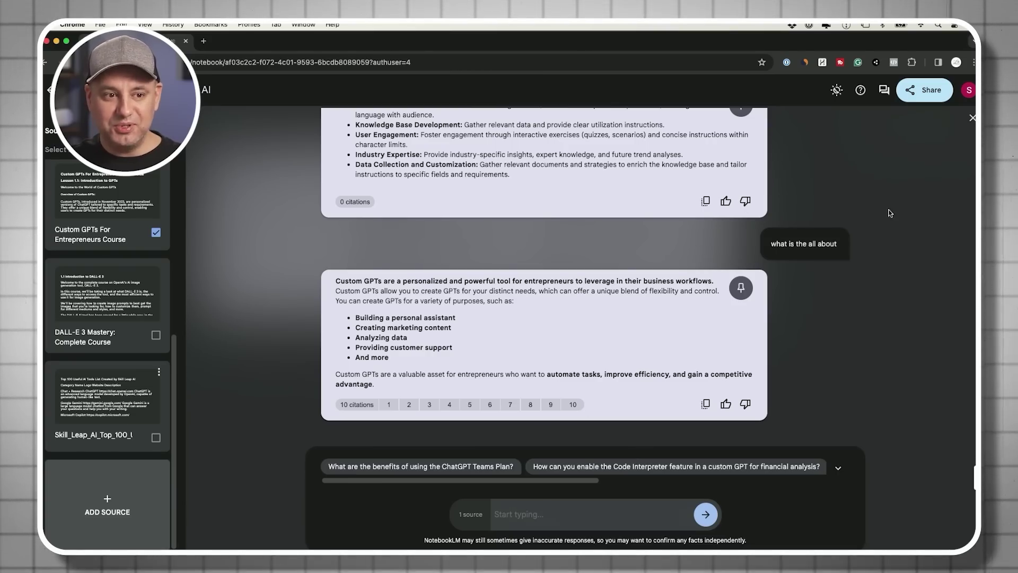
pyautogui.click(919, 96)
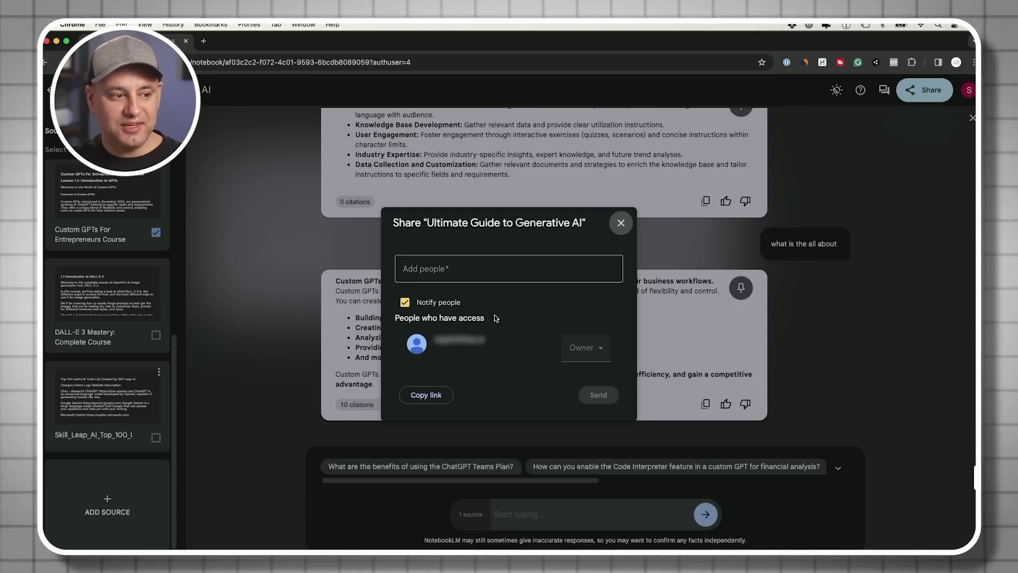
pyautogui.click(620, 224)
pyautogui.scroll(2, 636, 284)
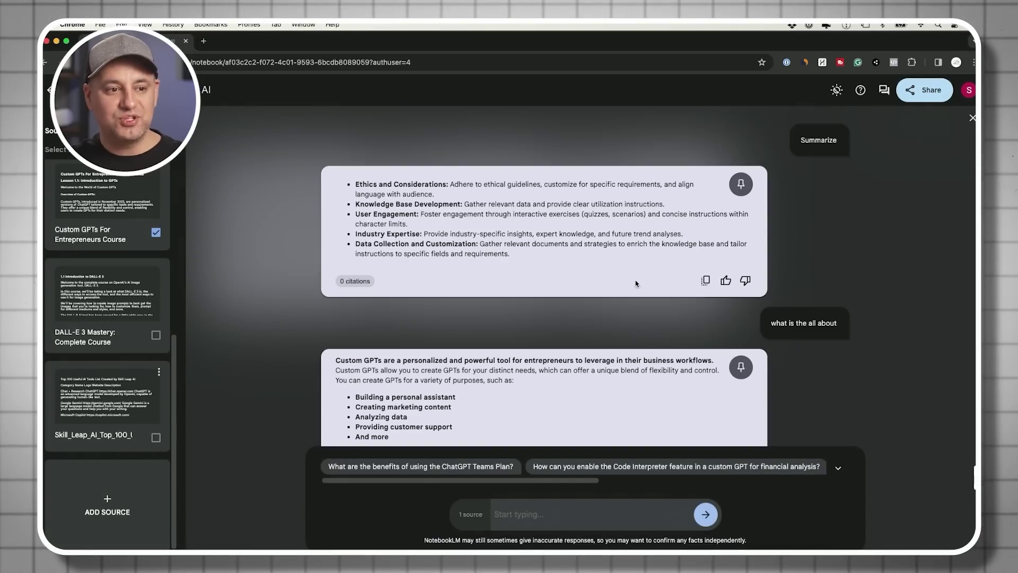
pyautogui.scroll(-1, 642, 283)
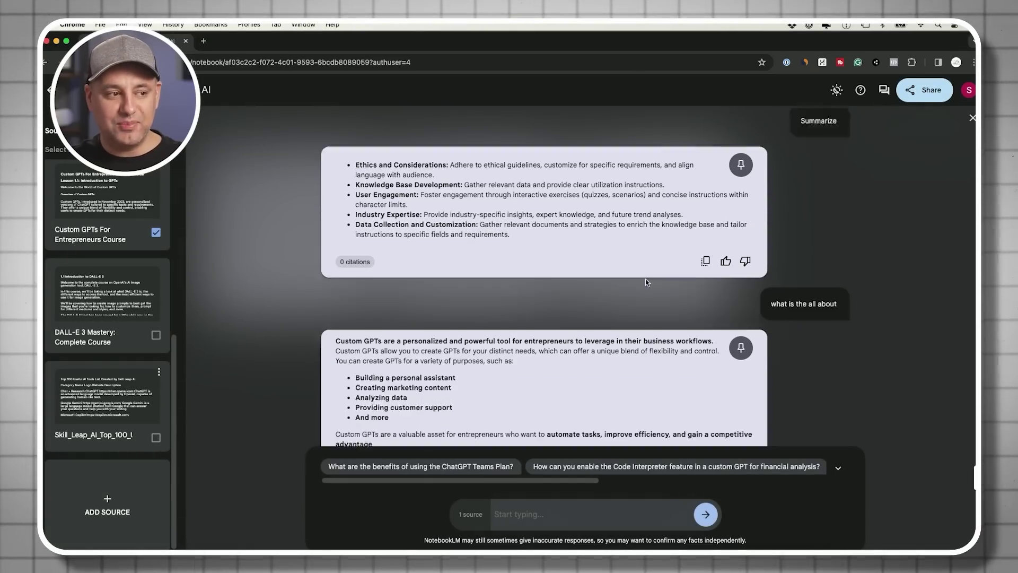
pyautogui.scroll(-3, 646, 281)
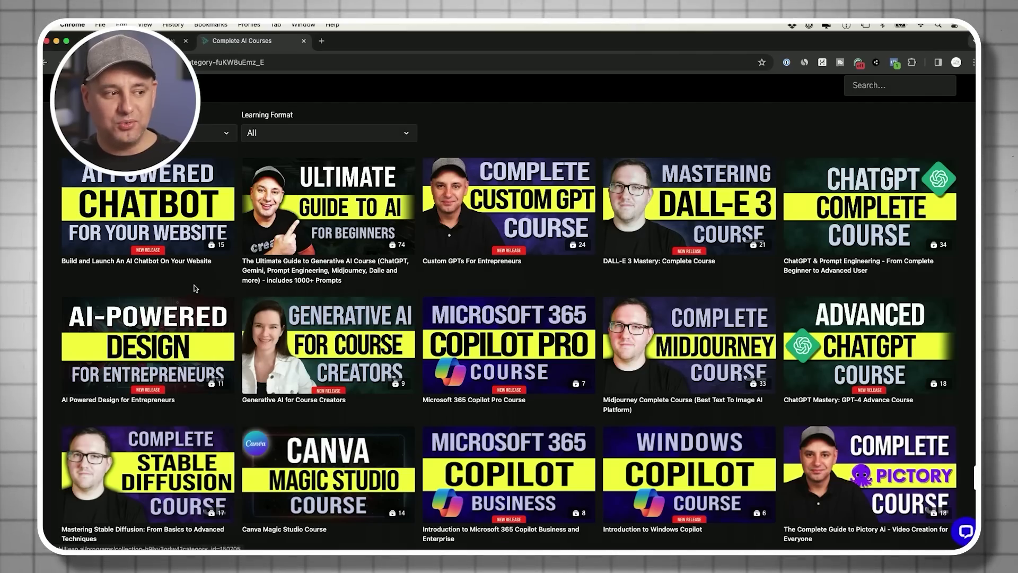
pyautogui.scroll(-1, 243, 289)
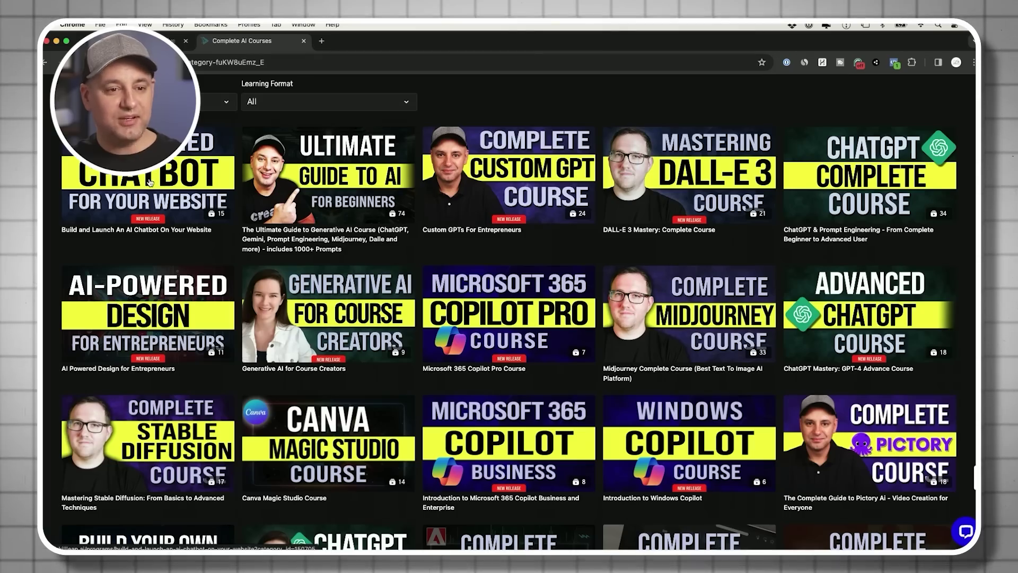
pyautogui.scroll(2, 150, 183)
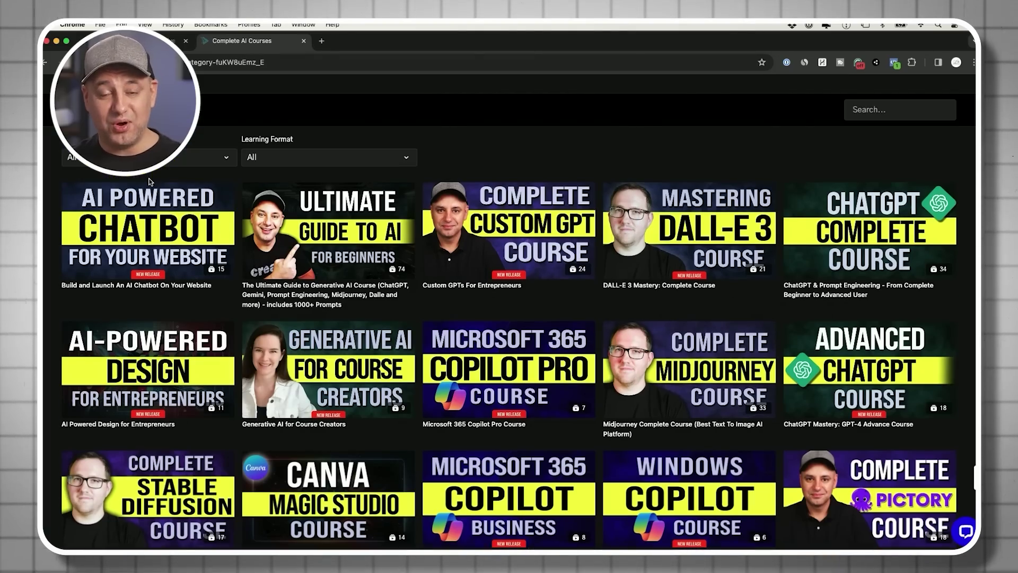